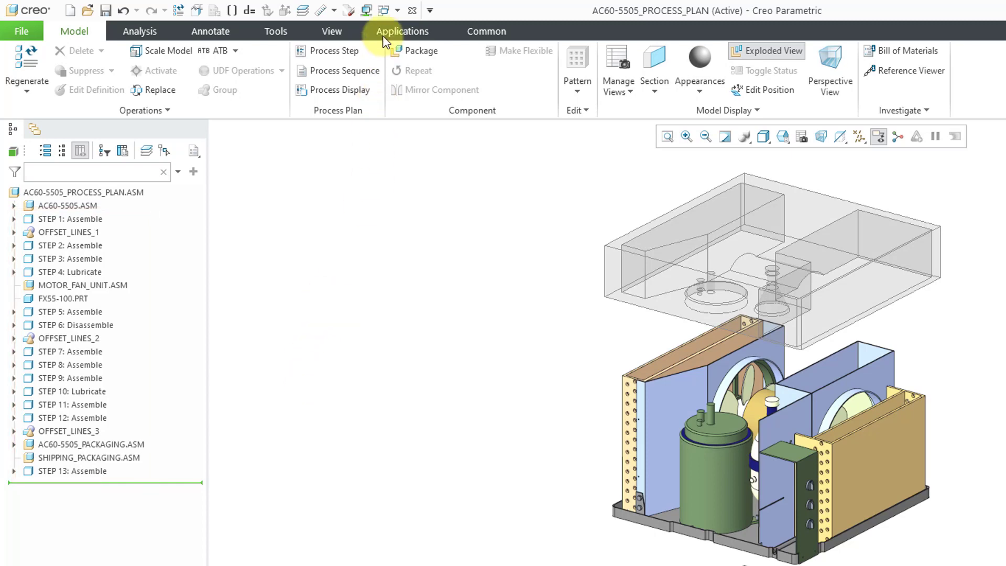
# Step: Switch to the A_PROCESS_DEMO.FRM format and view its second sheet
pyautogui.click(385, 11)
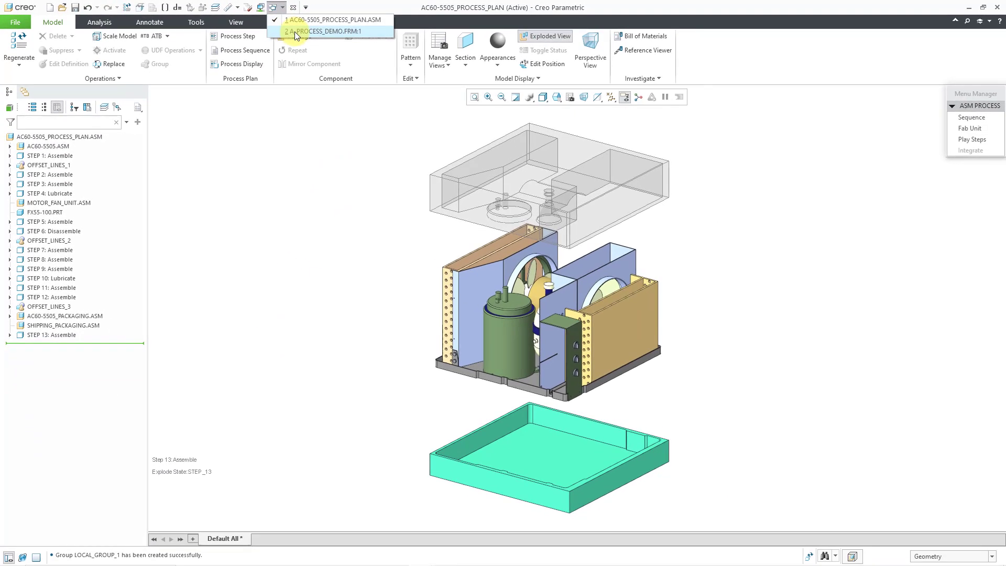
pyautogui.click(314, 32)
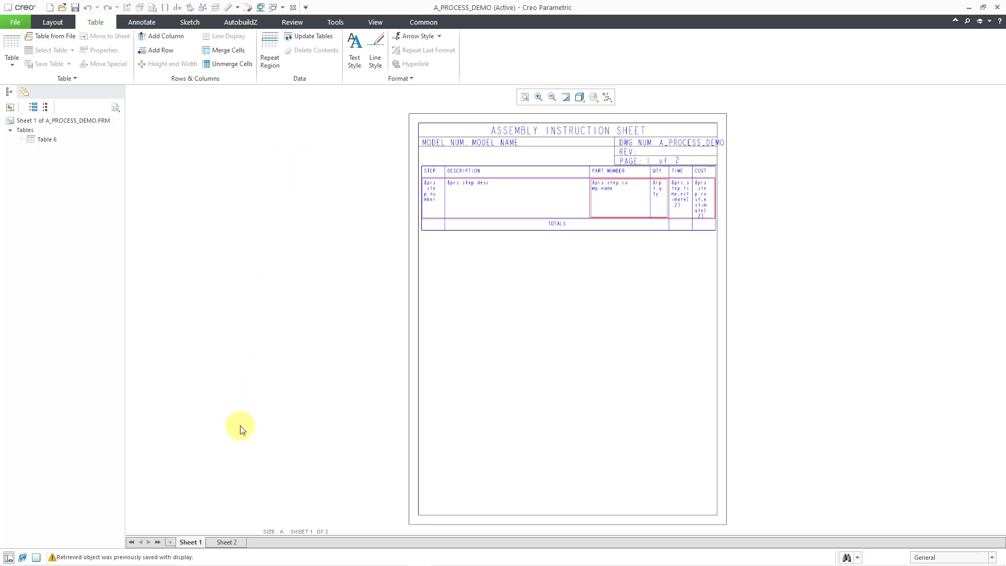
pyautogui.click(225, 543)
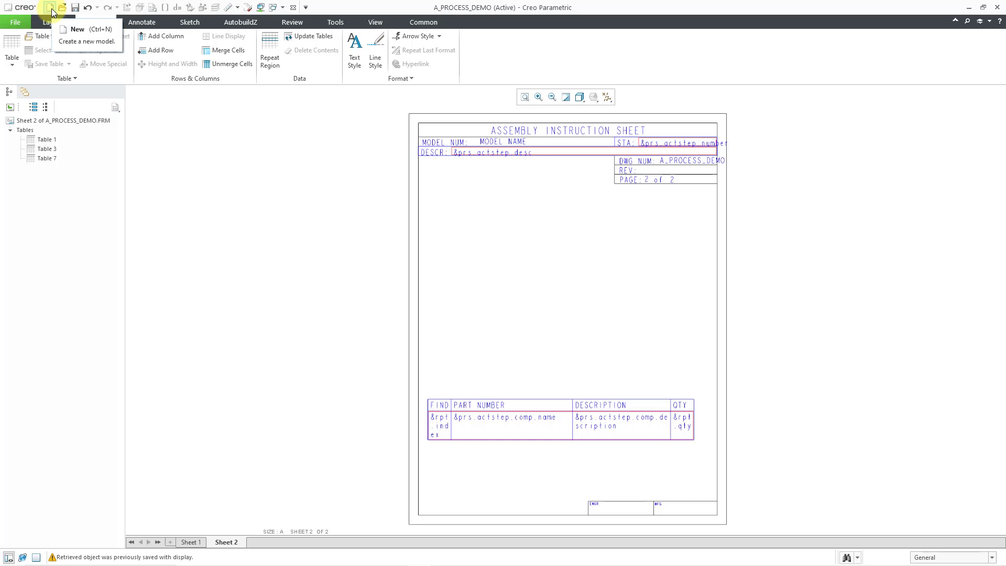
# Step: Start a new drawing named ac_process_plan without using the default template
pyautogui.click(53, 11)
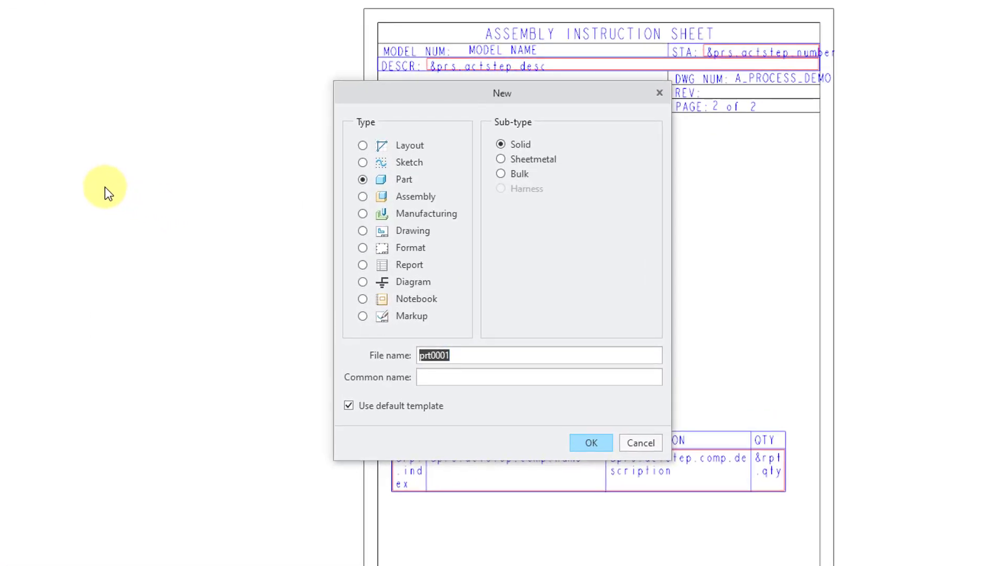
pyautogui.click(419, 231)
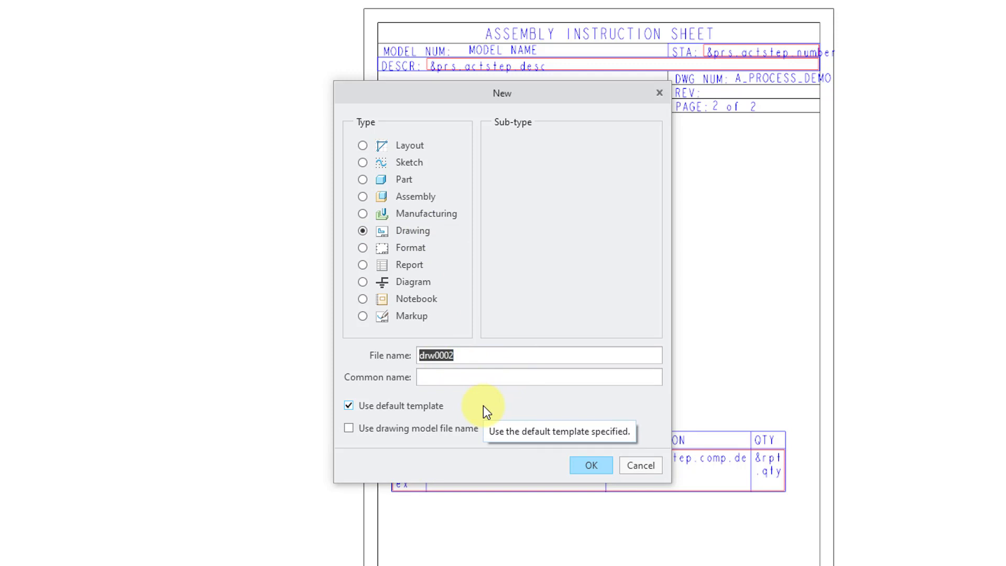
pyautogui.write('ac_proce')
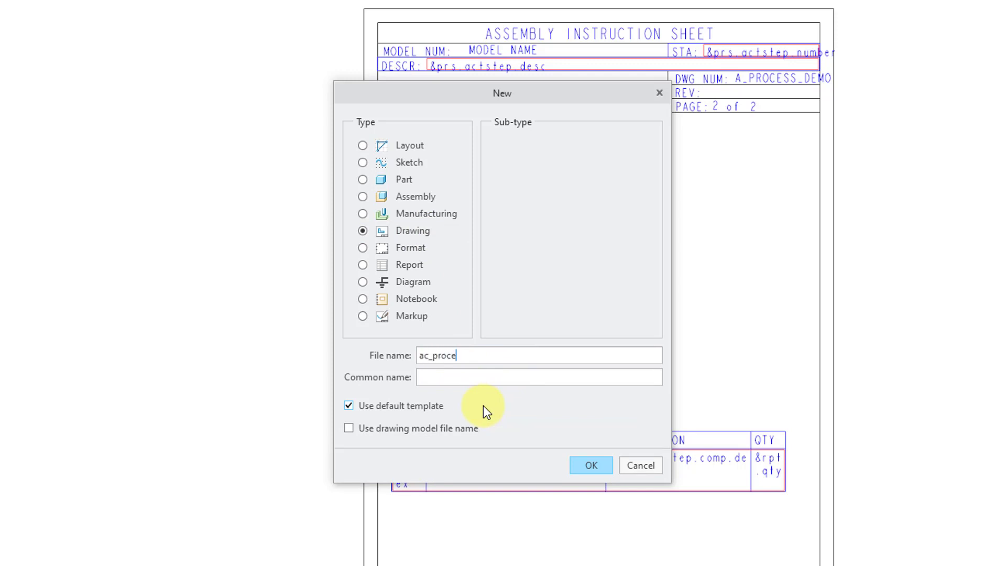
pyautogui.write('ss_plan')
pyautogui.click(413, 408)
pyautogui.click(591, 465)
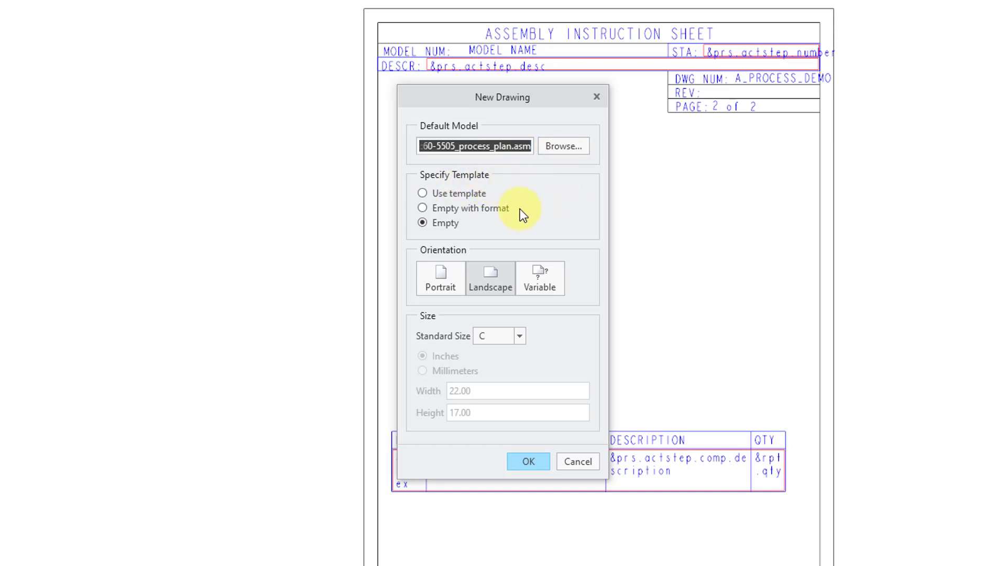
# Step: Create the drawing as empty with format, using a_process_demo.frm from the user formats
pyautogui.click(461, 209)
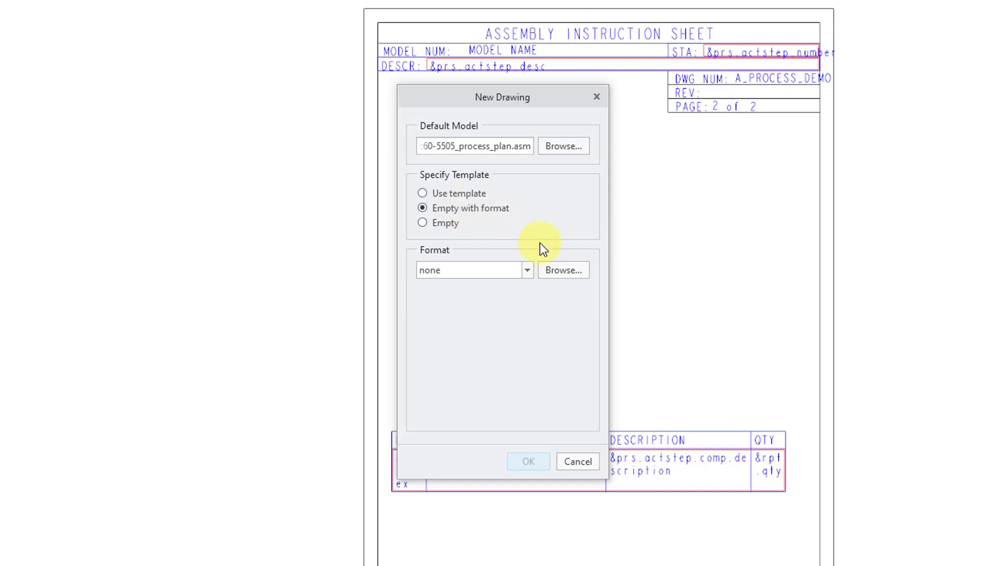
pyautogui.click(564, 273)
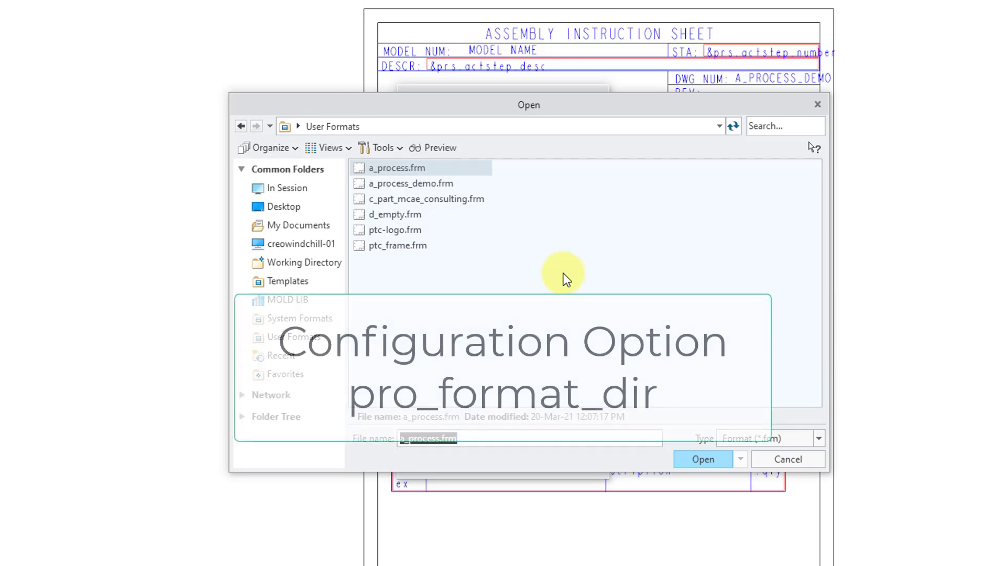
pyautogui.click(423, 184)
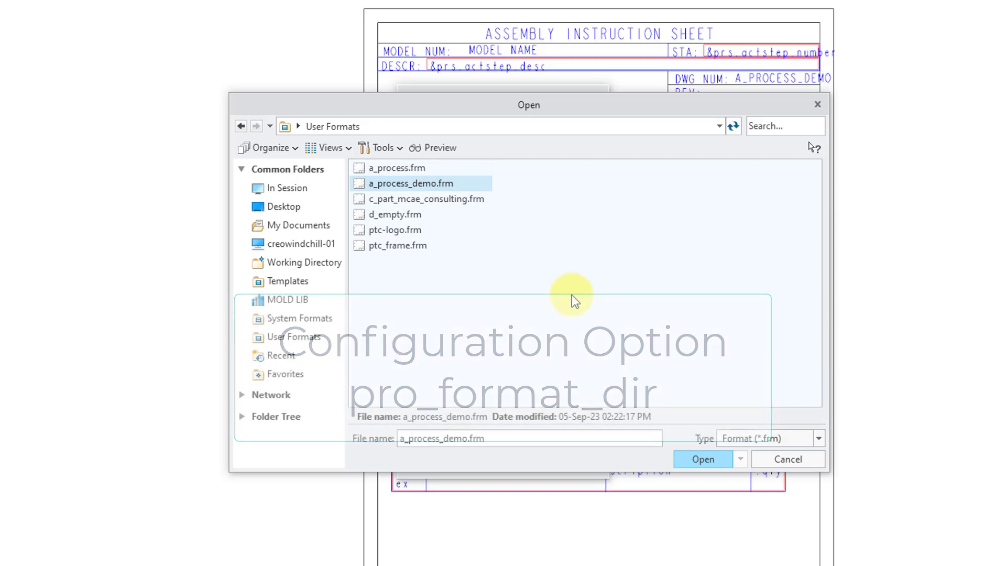
pyautogui.click(693, 454)
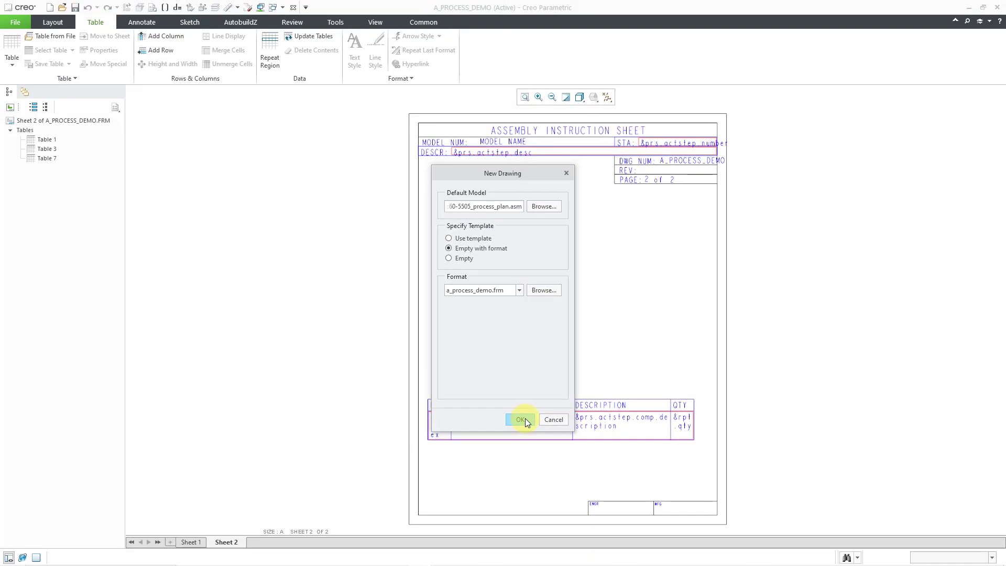
pyautogui.click(524, 419)
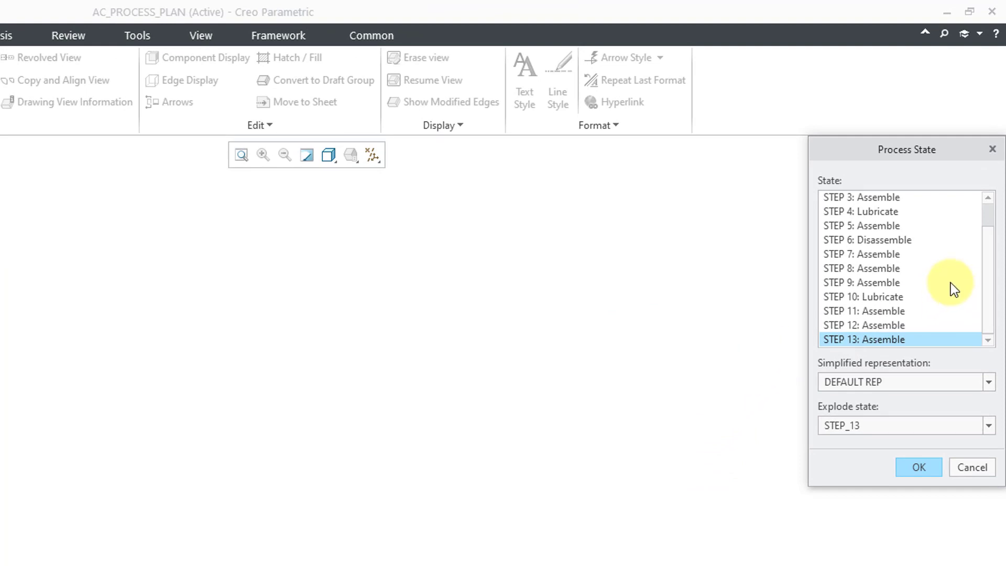
# Step: Set the process state to STEP 1: Assemble with Master Rep and No Explode, and use sheet 1 of the format
pyautogui.scroll(1, 951, 282)
pyautogui.click(877, 202)
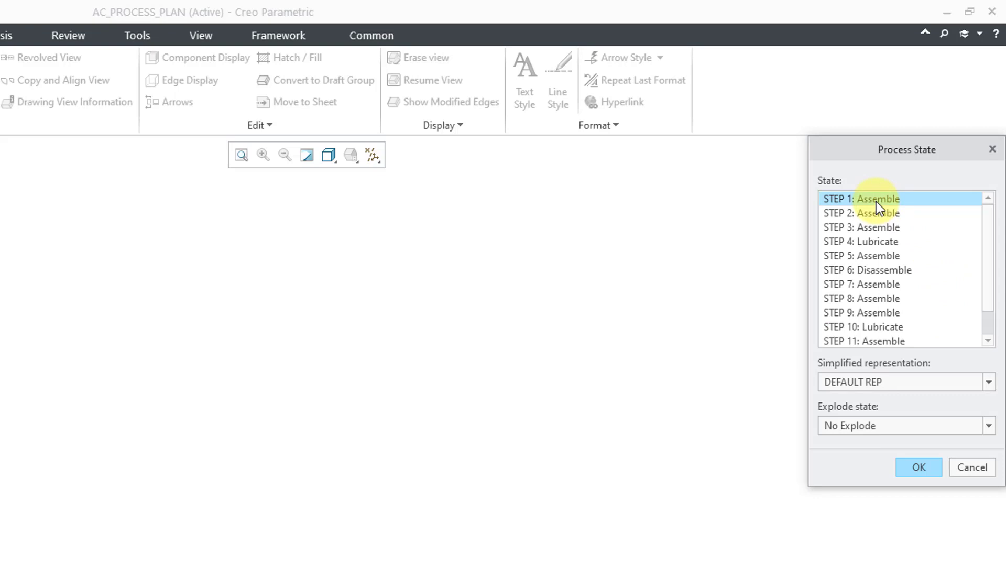
pyautogui.click(921, 382)
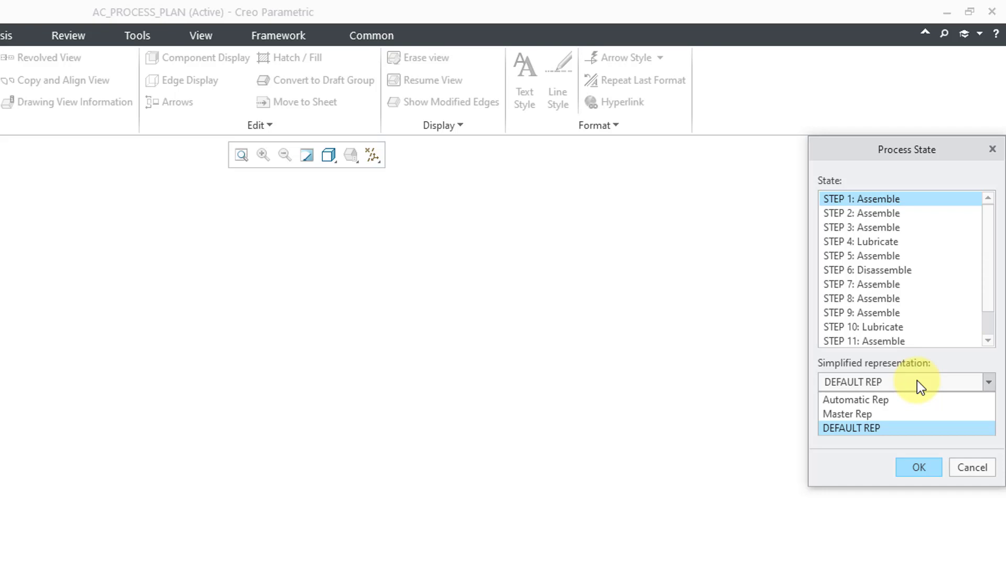
pyautogui.click(920, 413)
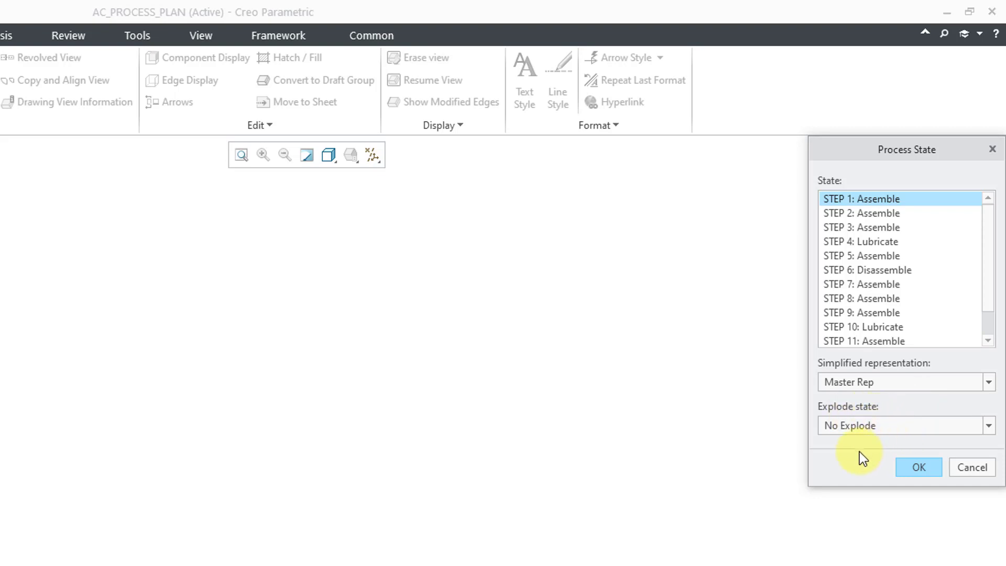
pyautogui.click(871, 426)
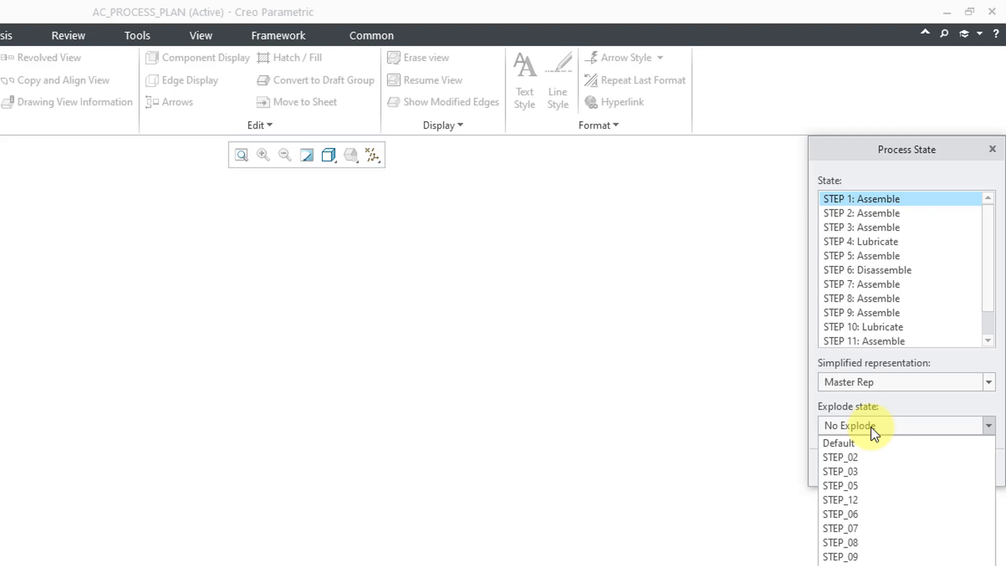
pyautogui.click(896, 406)
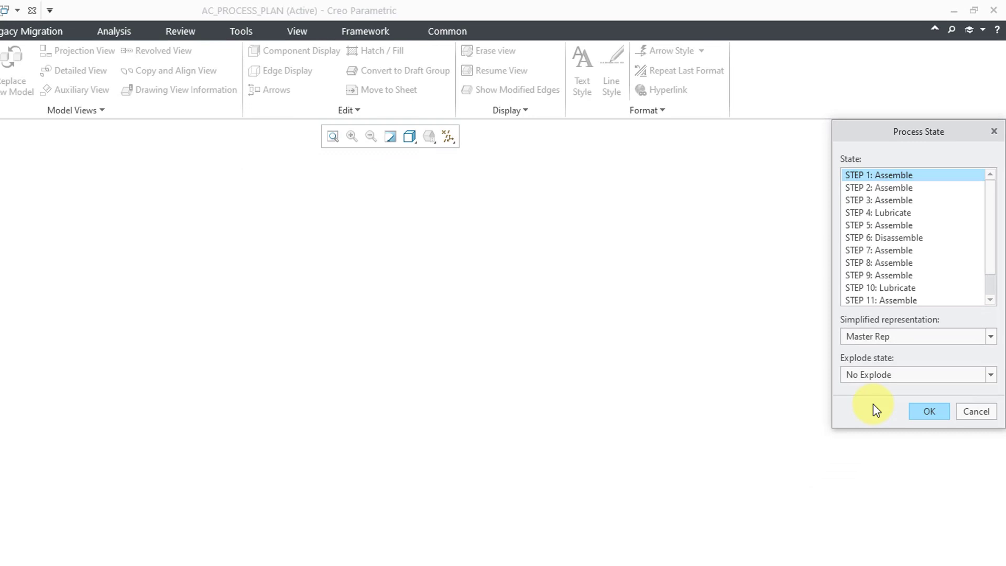
pyautogui.click(954, 294)
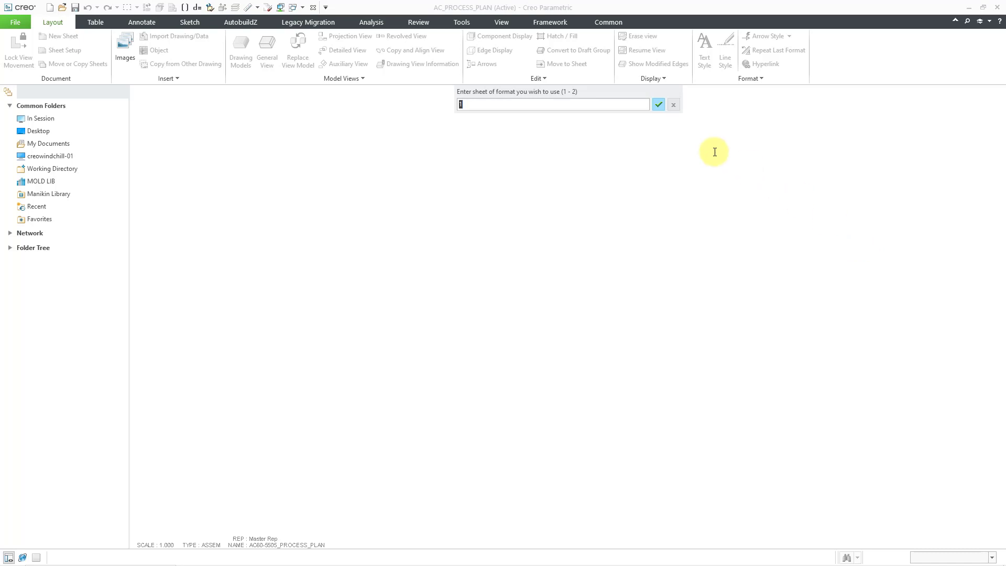
pyautogui.click(659, 106)
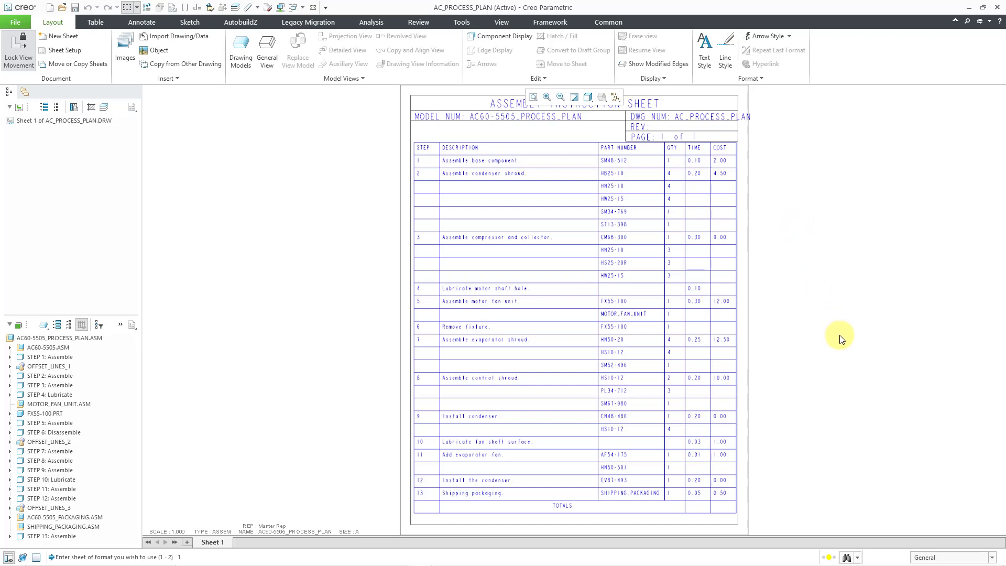
# Step: Examine the filled-in process step table and the TOTALS row at its end
pyautogui.moveTo(837, 337); pyautogui.dragTo(812, 259, button='middle')
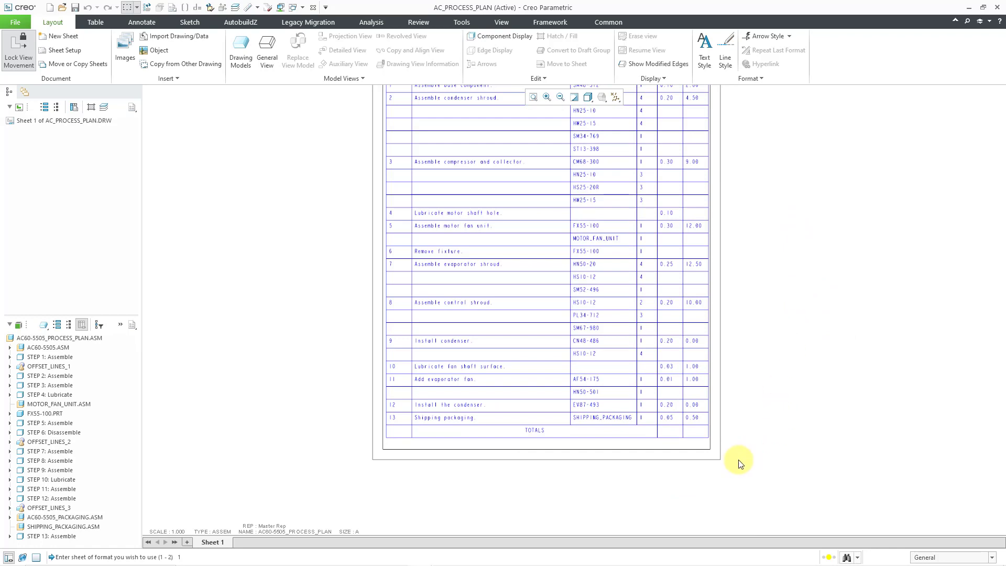
pyautogui.scroll(-3, 706, 471)
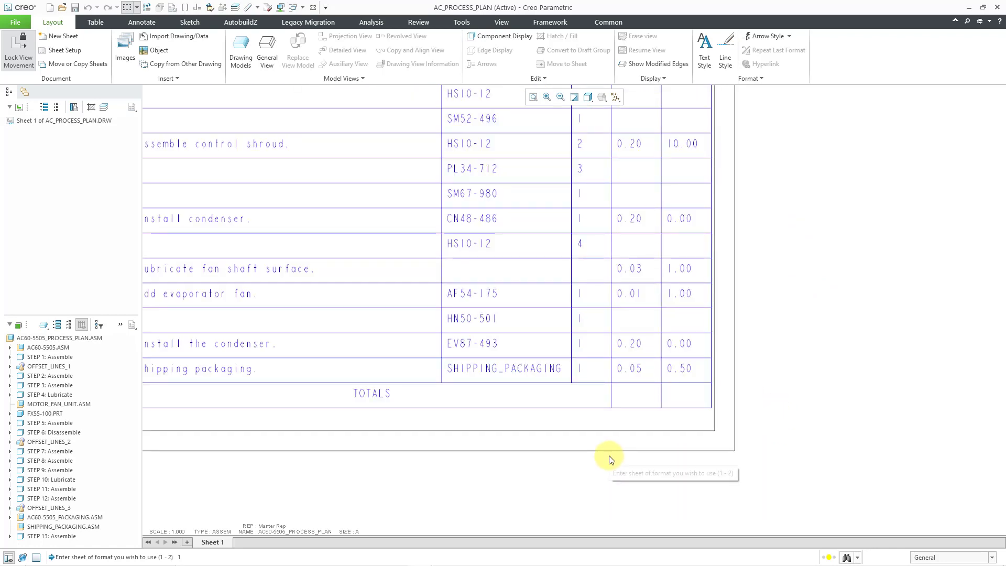
pyautogui.moveTo(609, 455)
pyautogui.mouseDown(button='middle')
pyautogui.moveTo(712, 454)
pyautogui.moveTo(719, 465)
pyautogui.mouseUp(button='middle')
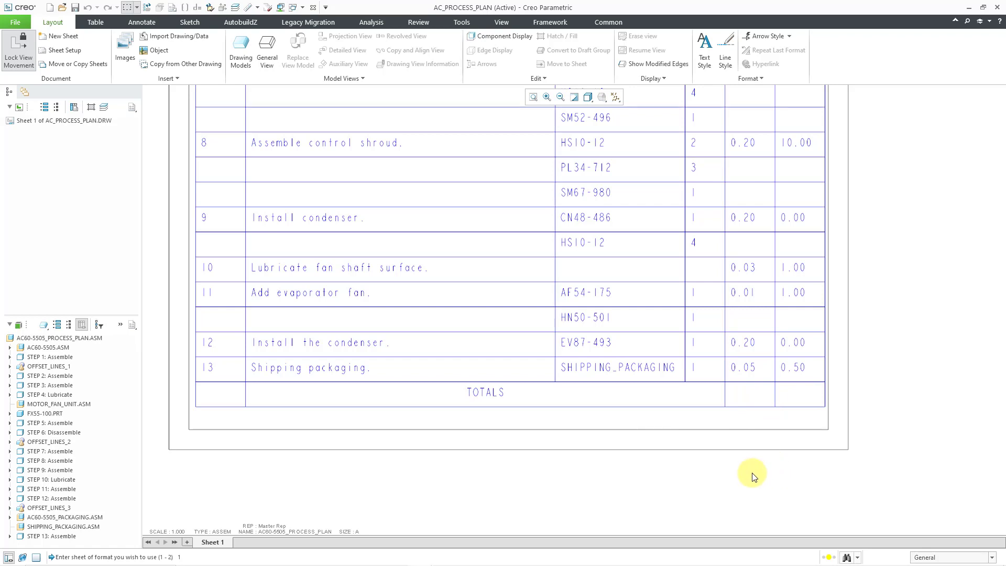
pyautogui.scroll(-2, 753, 472)
pyautogui.scroll(-1, 753, 472)
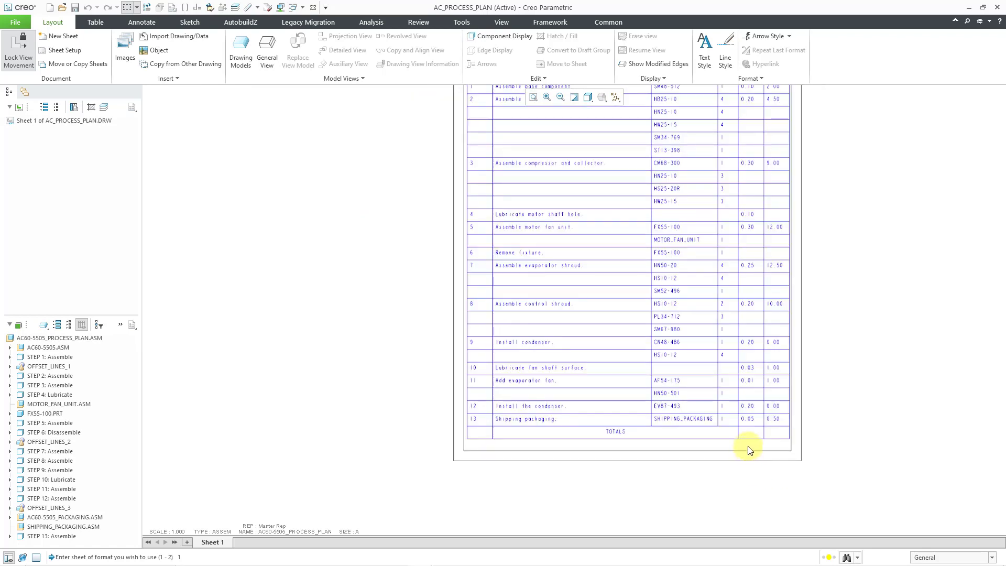
pyautogui.moveTo(750, 450); pyautogui.dragTo(708, 483, button='middle')
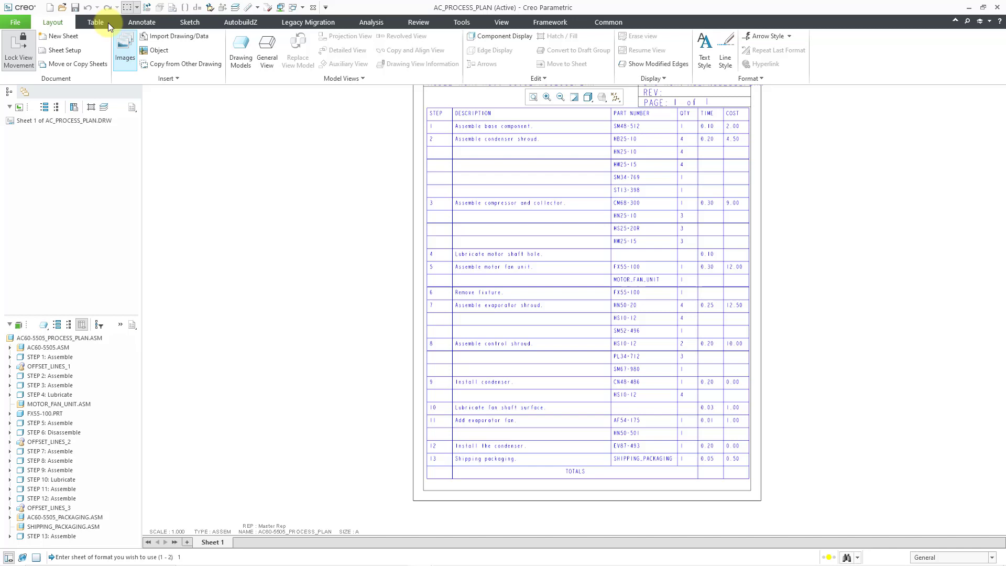
# Step: Add a repeat region summation of the TIME column named total_time and place it in the TIME cell of the TOTALS row
pyautogui.click(95, 21)
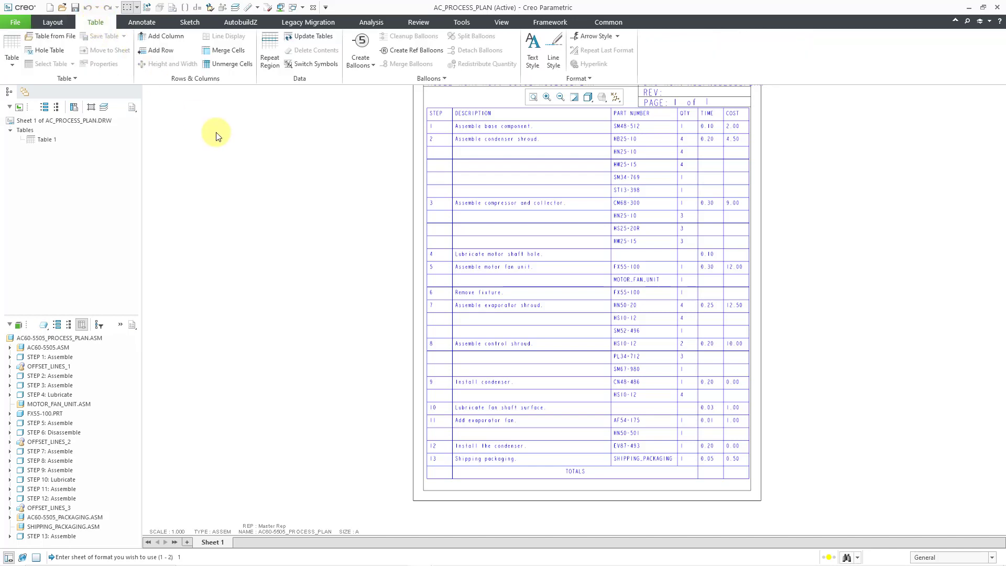
pyautogui.click(270, 62)
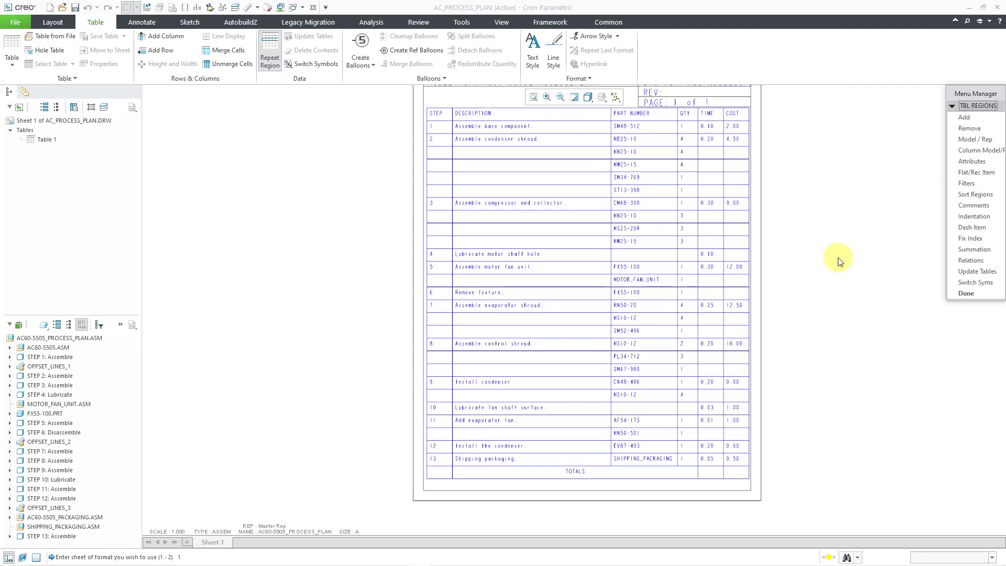
pyautogui.click(991, 250)
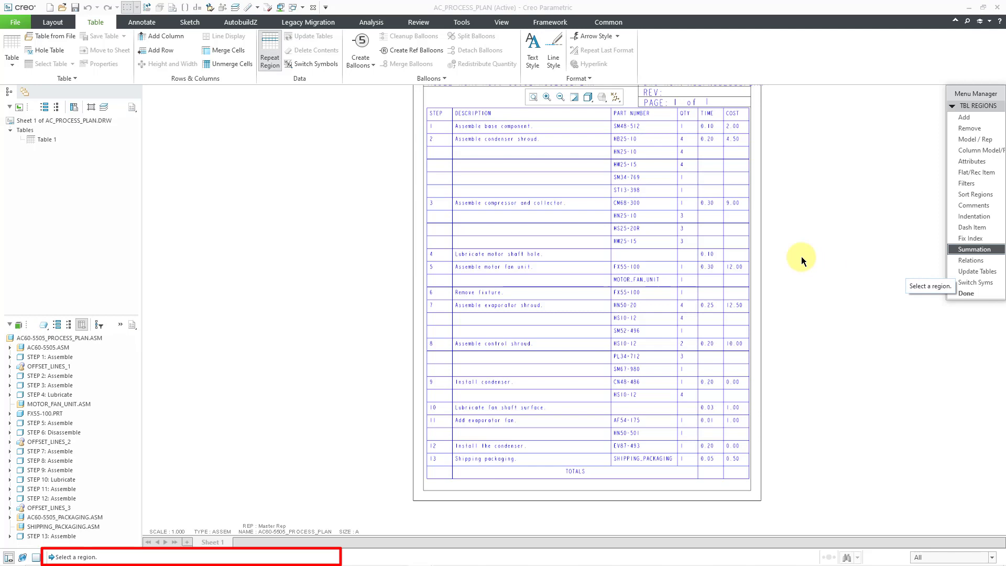
pyautogui.click(734, 257)
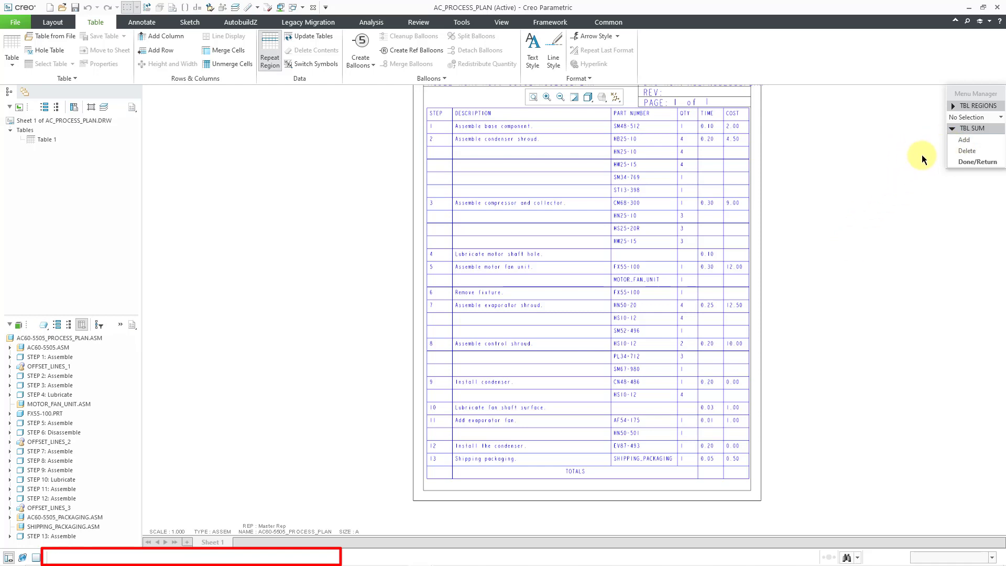
pyautogui.click(963, 138)
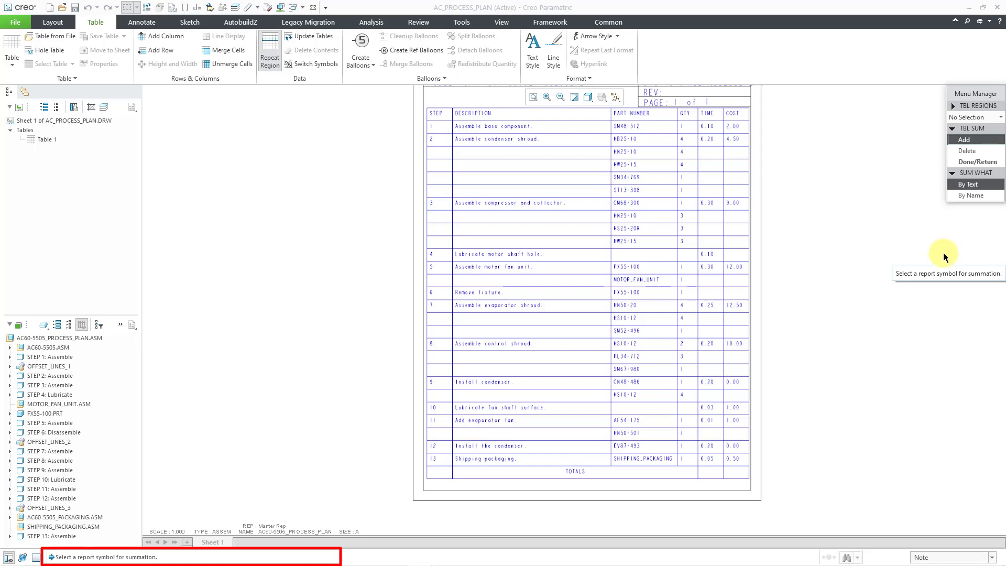
pyautogui.click(709, 127)
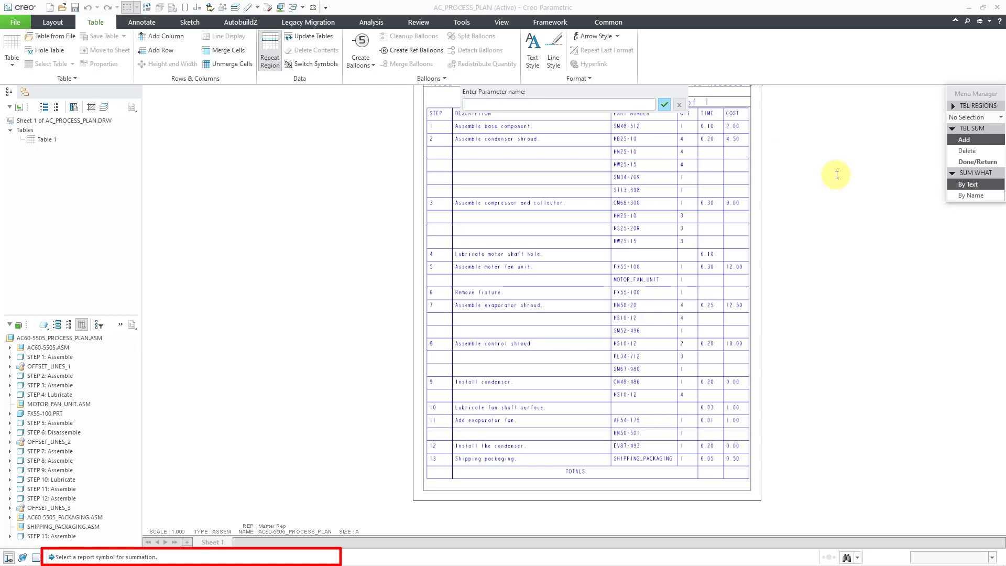
pyautogui.write('total_time')
pyautogui.press('Return')
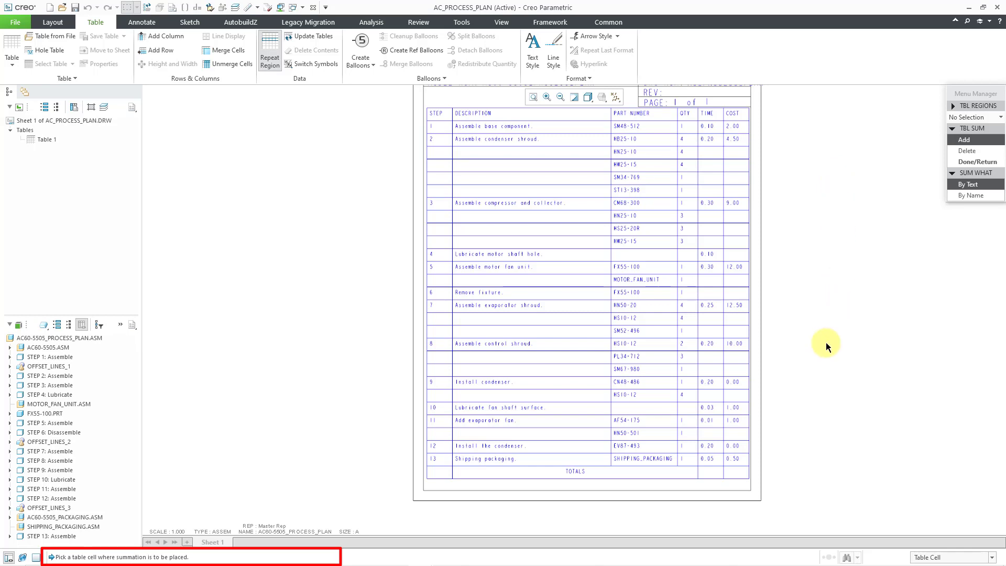
pyautogui.click(711, 471)
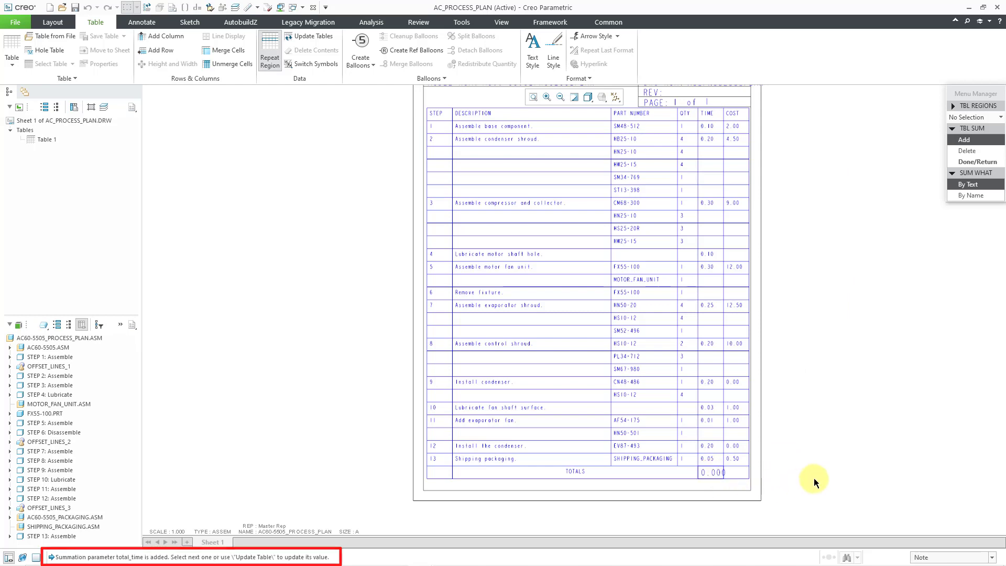
pyautogui.middleClick(930, 308)
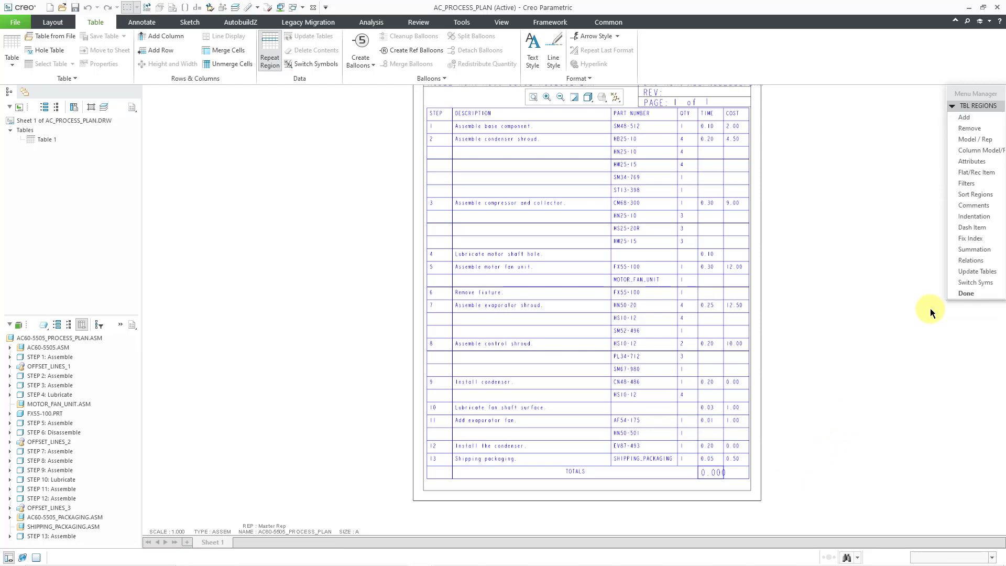
pyautogui.click(968, 292)
# Step: Format the total time note in the TOTALS row to two decimal places by appending [.2] to its text
pyautogui.scroll(-4, 718, 474)
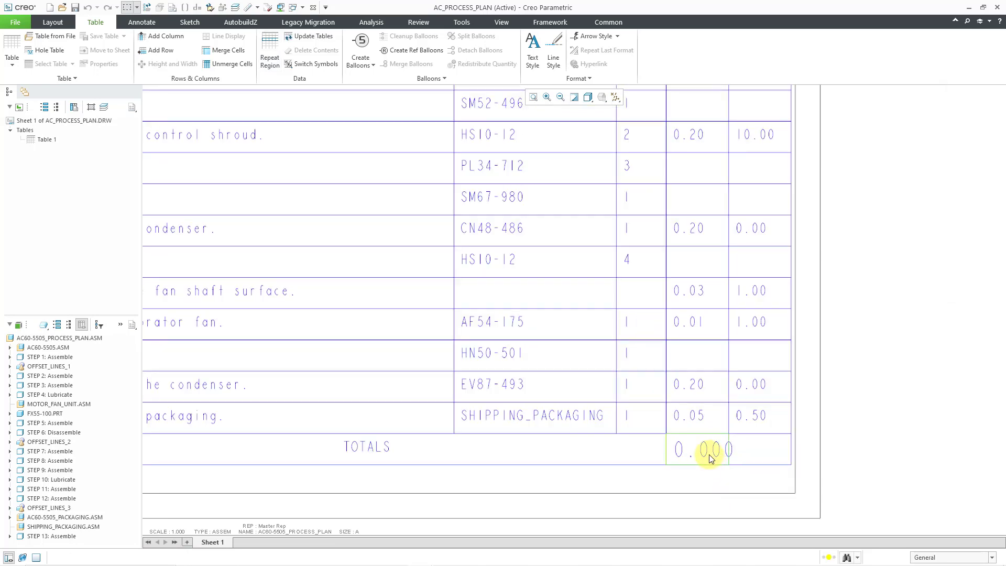
pyautogui.click(710, 458)
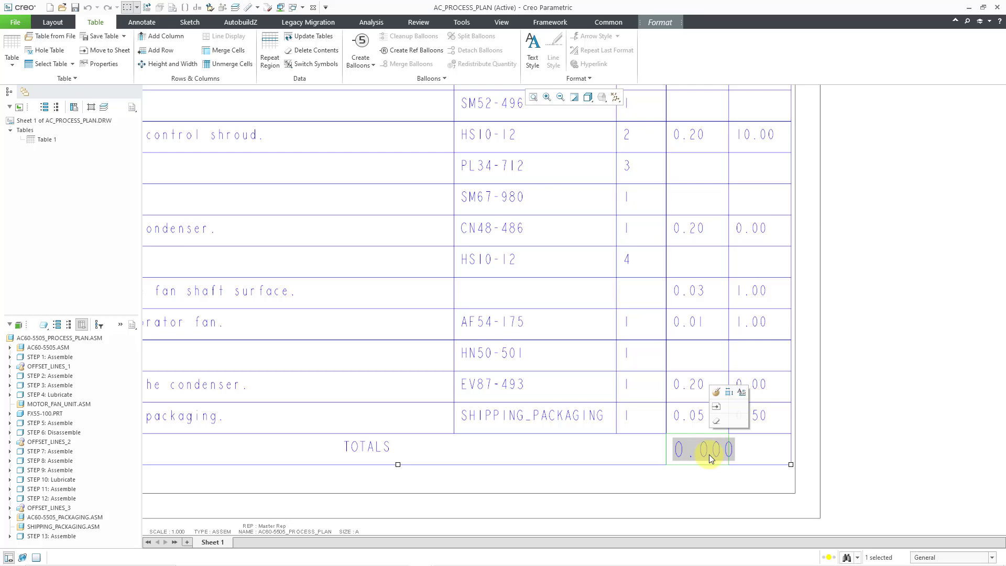
pyautogui.click(719, 395)
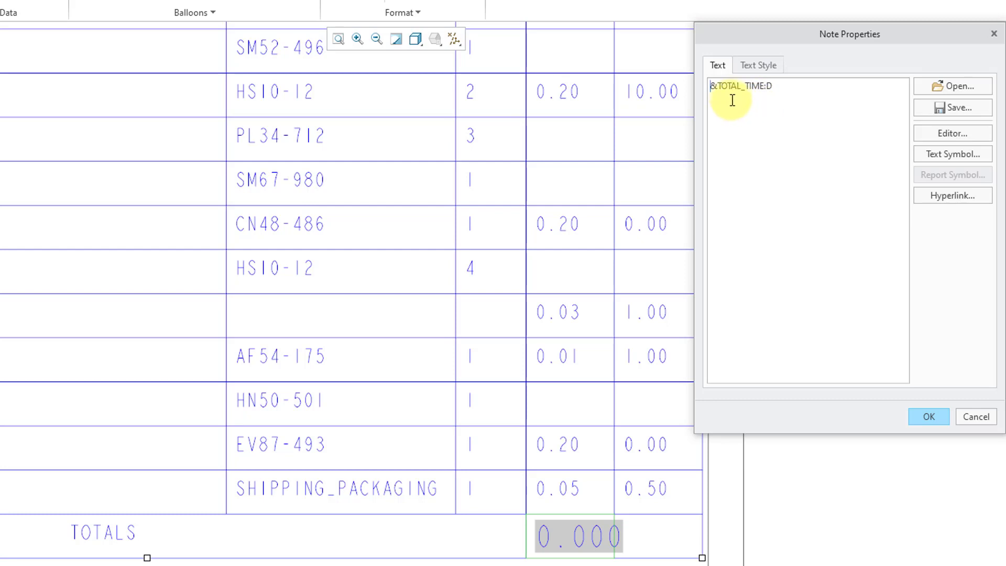
pyautogui.click(789, 85)
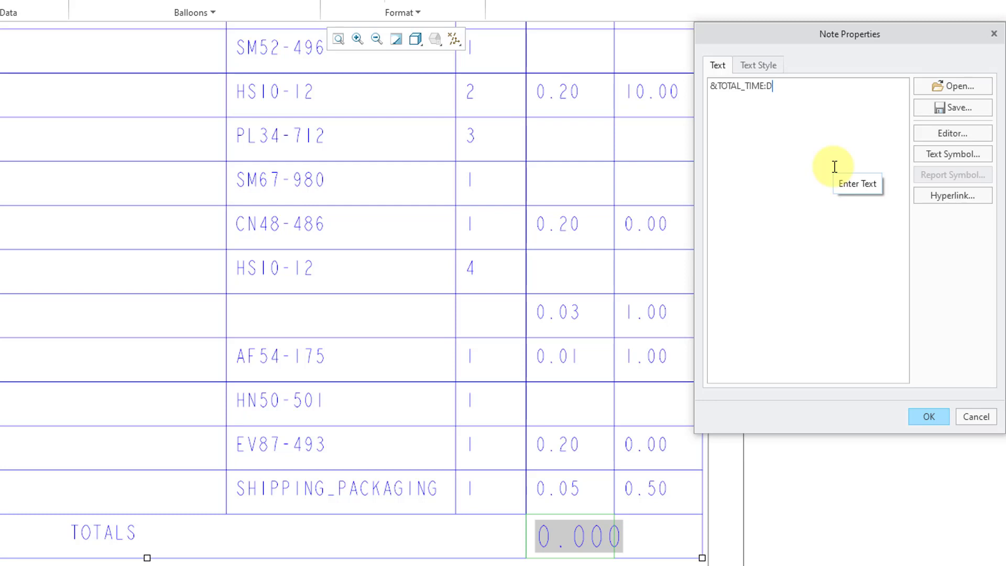
pyautogui.write('[.2]')
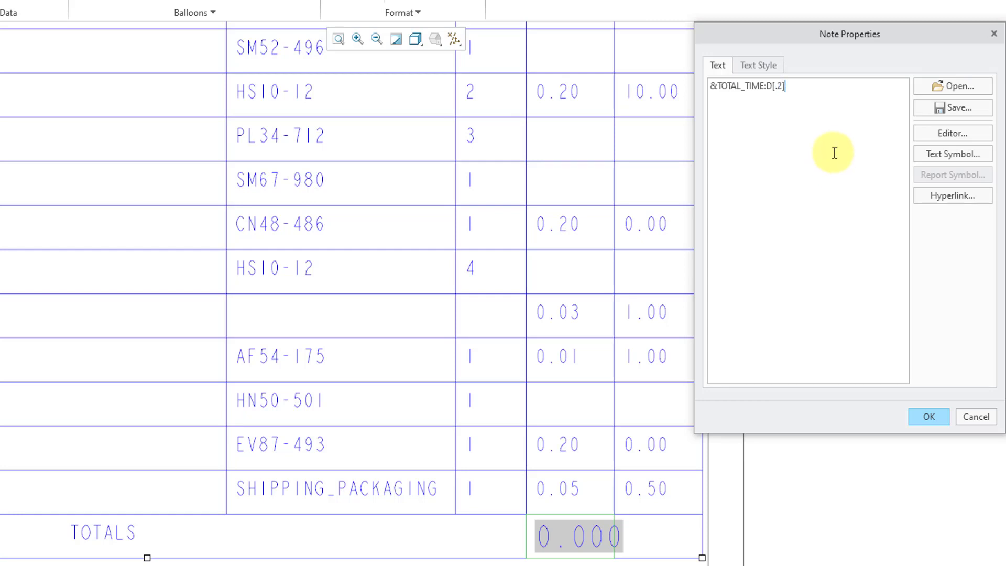
# Step: Set the text height of the total time note to .1 and apply the note properties
pyautogui.click(763, 64)
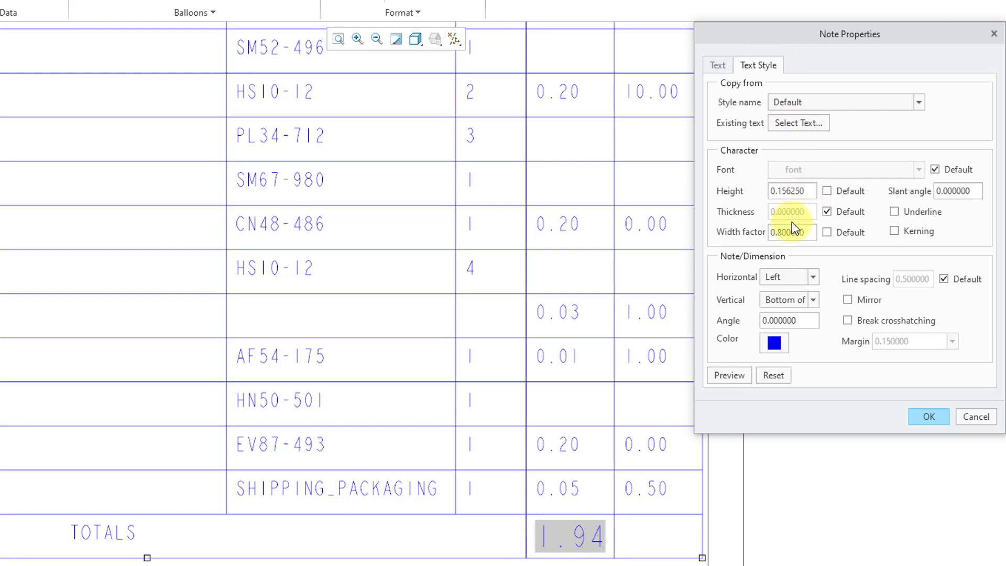
pyautogui.doubleClick(802, 194)
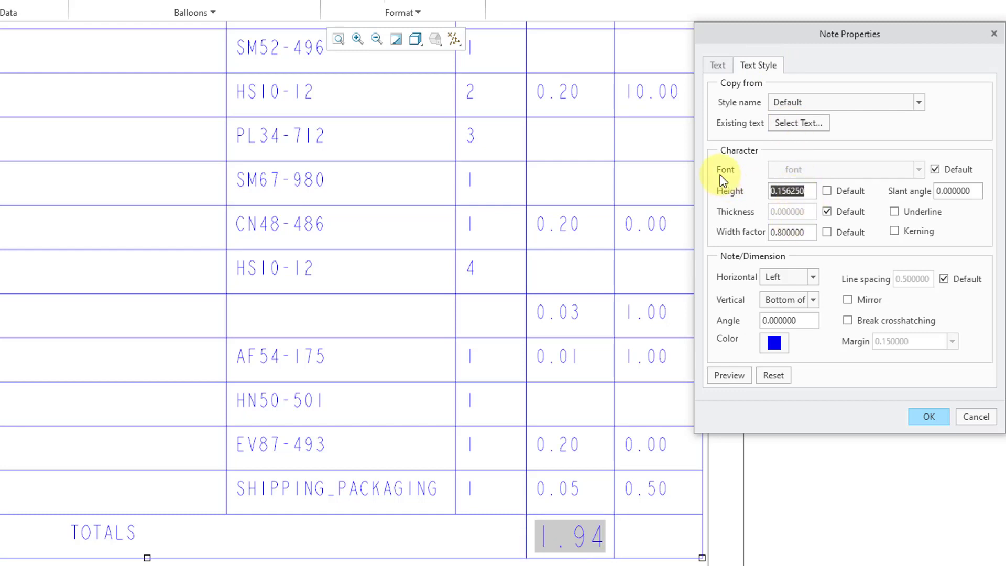
pyautogui.write('.1')
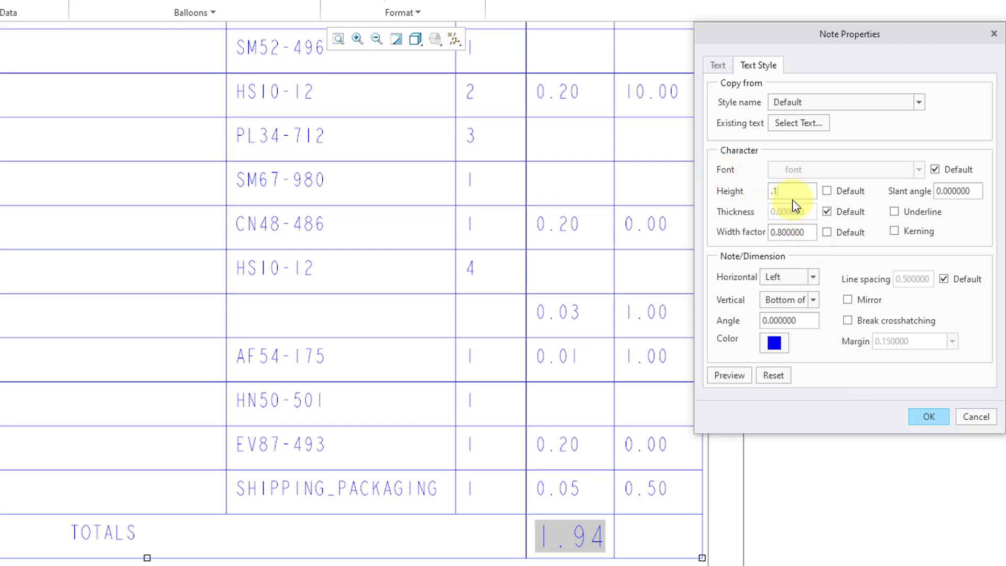
pyautogui.click(929, 419)
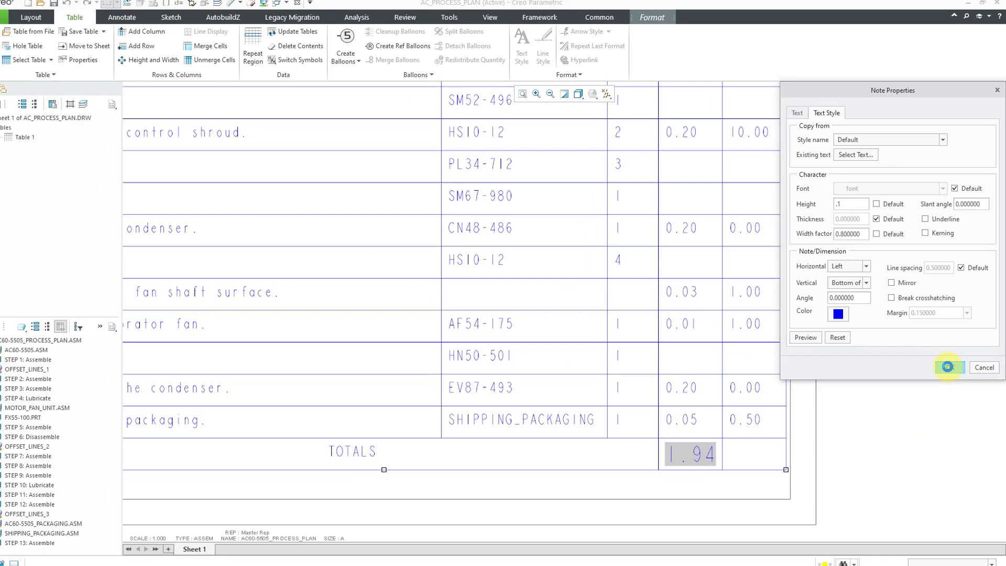
pyautogui.click(911, 377)
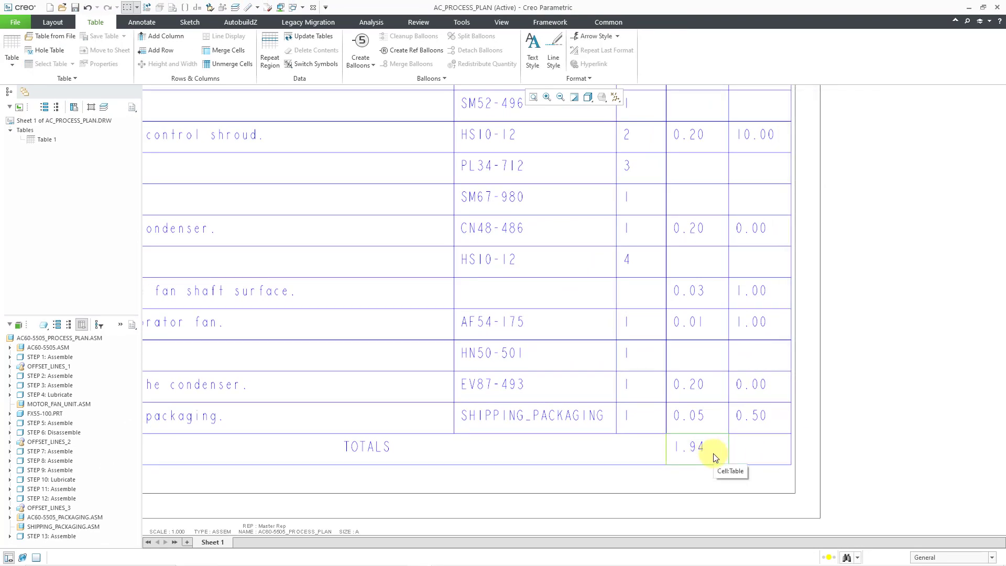
# Step: Add a repeat region summation by text for the COST column of the process table
pyautogui.scroll(4, 739, 436)
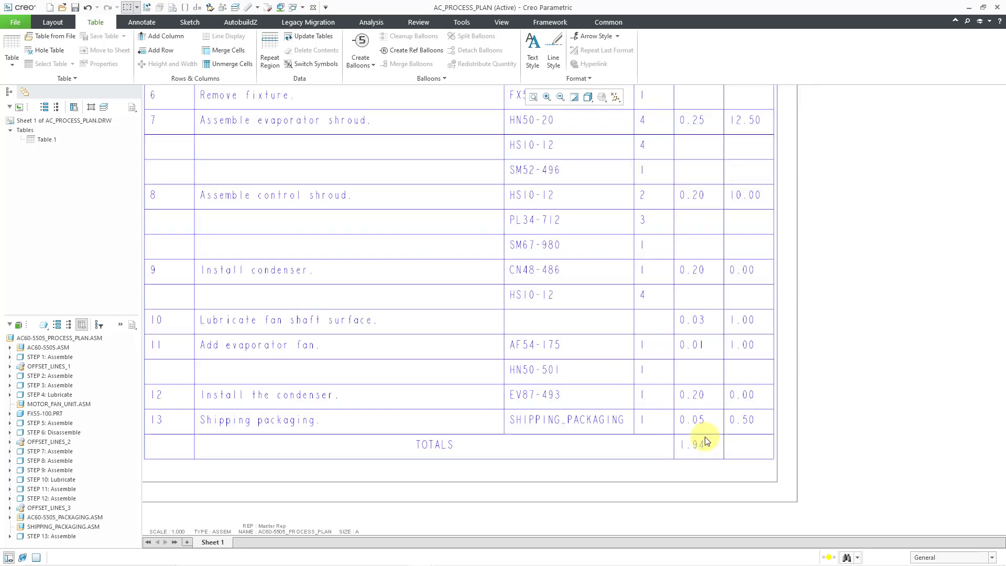
pyautogui.scroll(2, 706, 441)
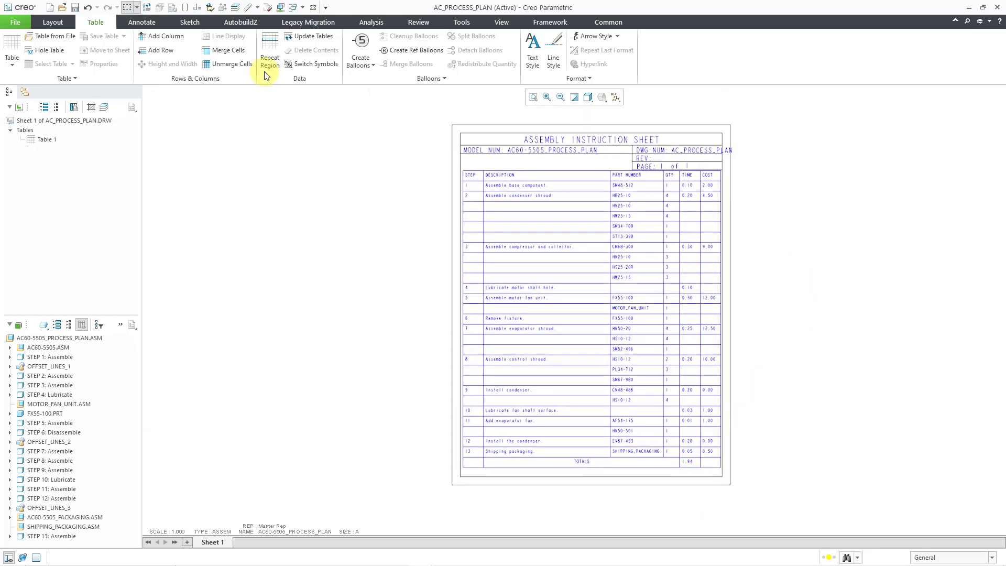
pyautogui.click(270, 56)
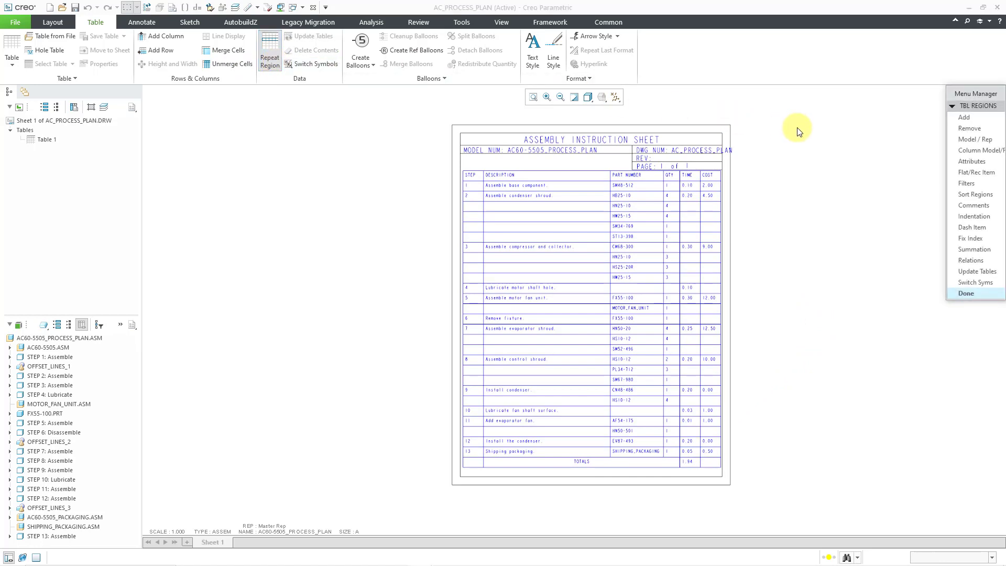
pyautogui.click(969, 250)
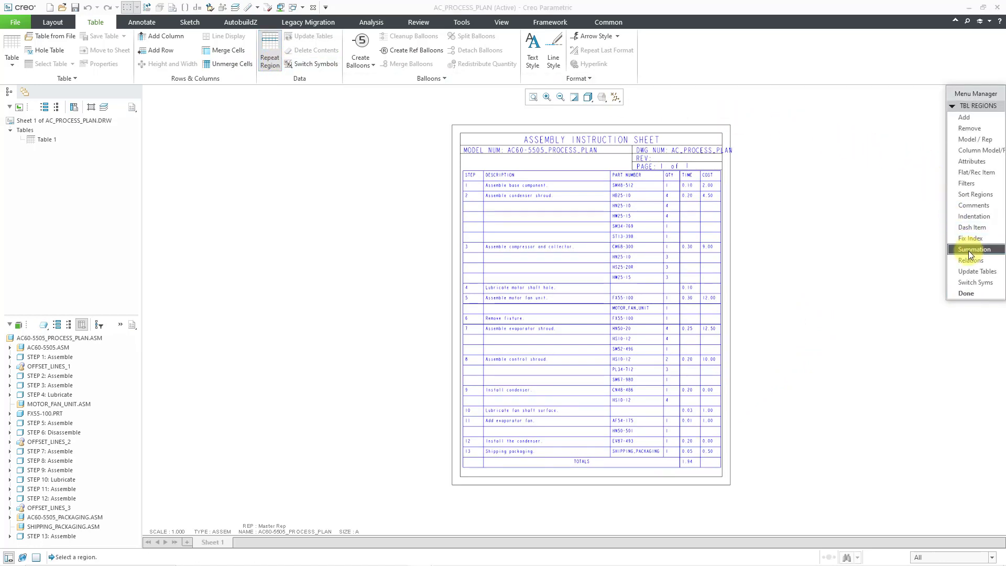
pyautogui.click(704, 225)
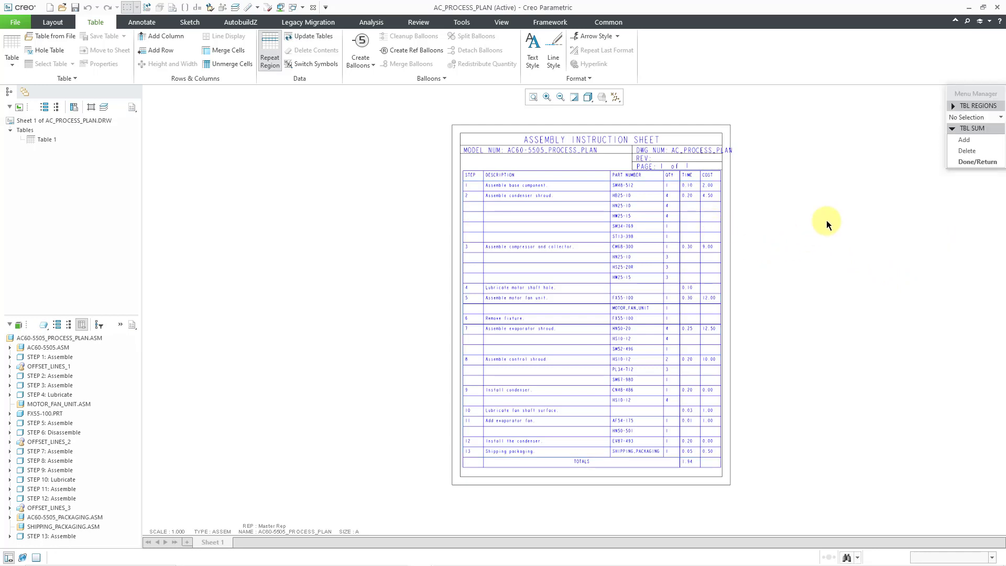
pyautogui.click(964, 140)
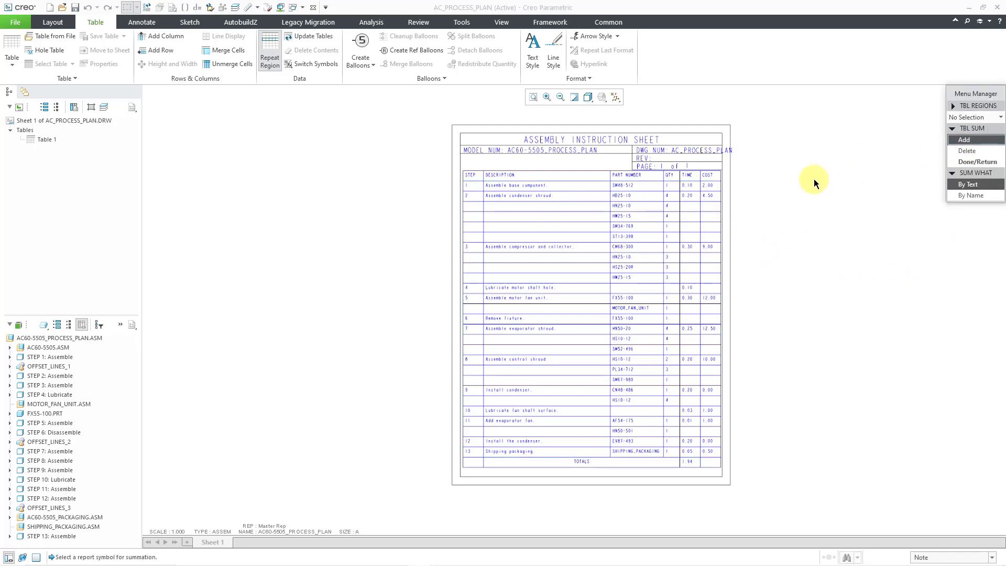
pyautogui.click(708, 188)
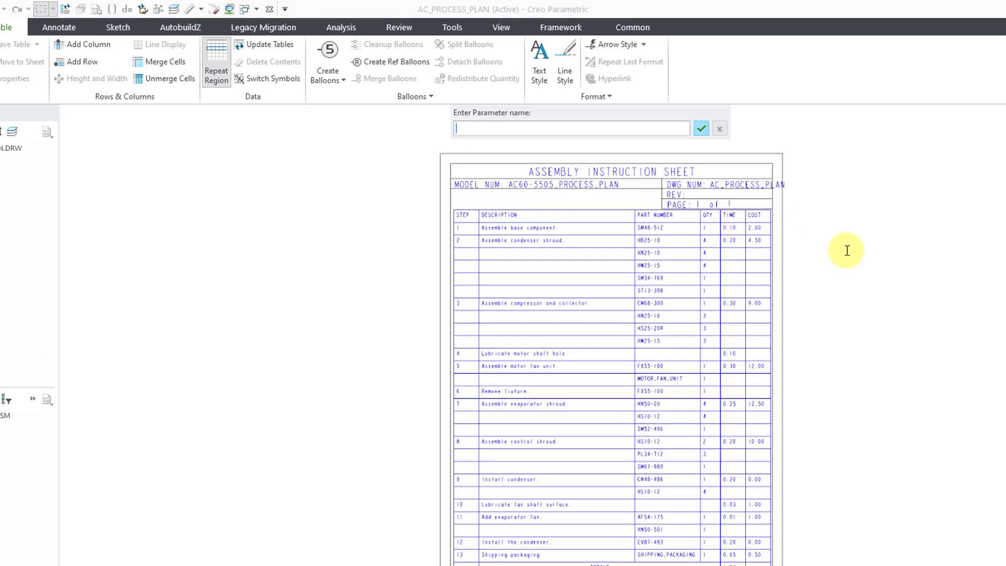
pyautogui.write('&total')
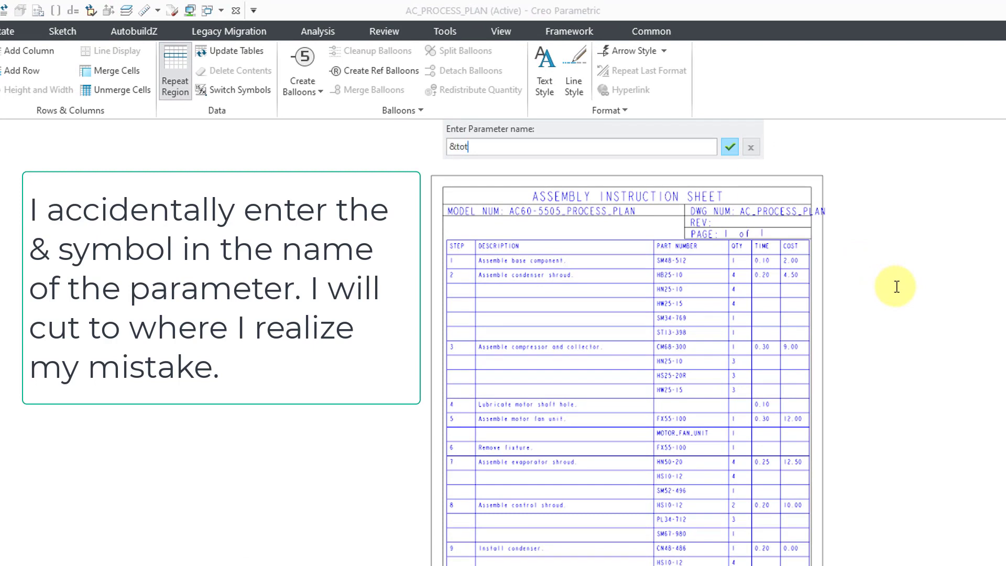
pyautogui.write('_cost')
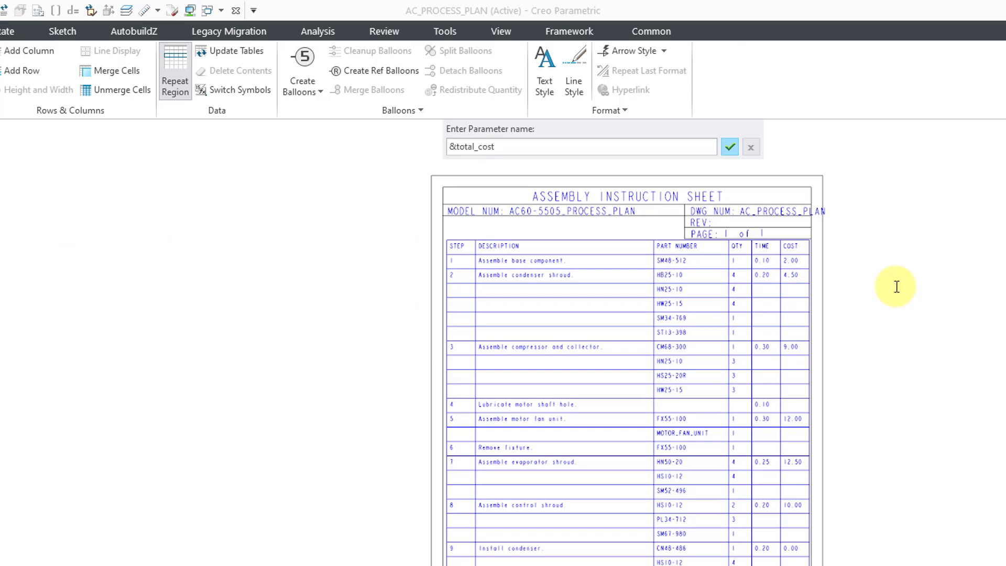
pyautogui.press('Return')
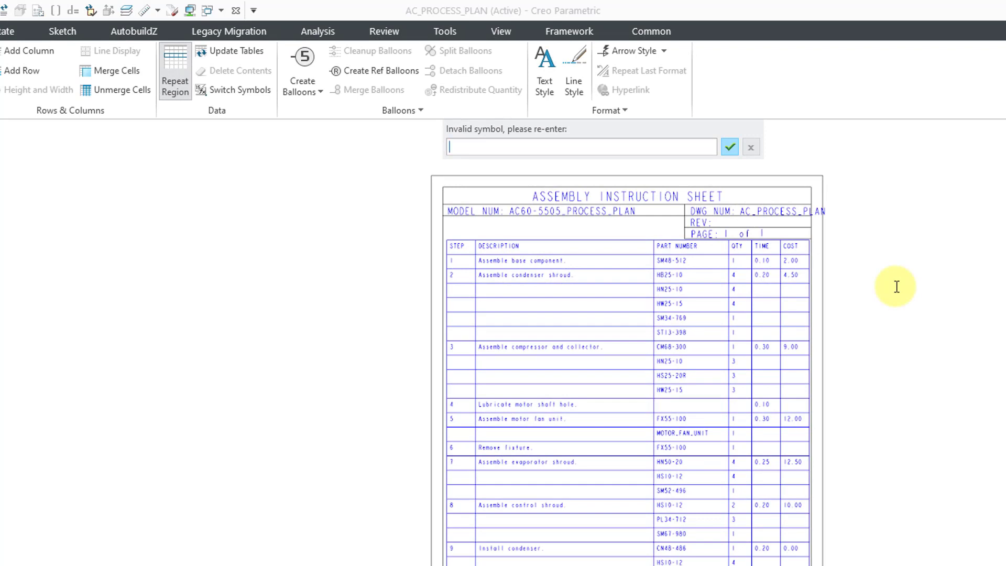
# Step: Name the summation parameter total_cost and place it in the COST cell of the TOTALS row
pyautogui.write('total_cost')
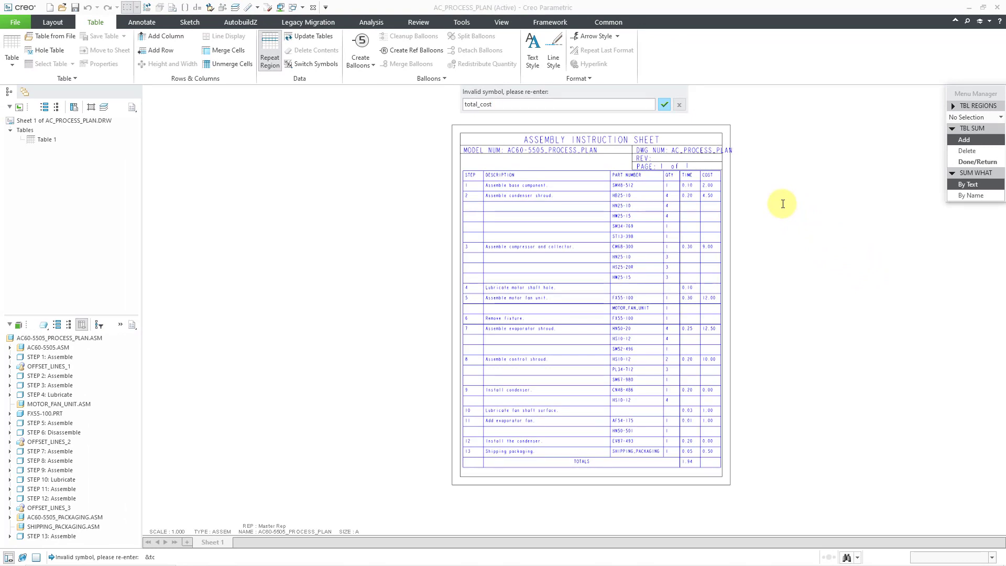
pyautogui.press('Return')
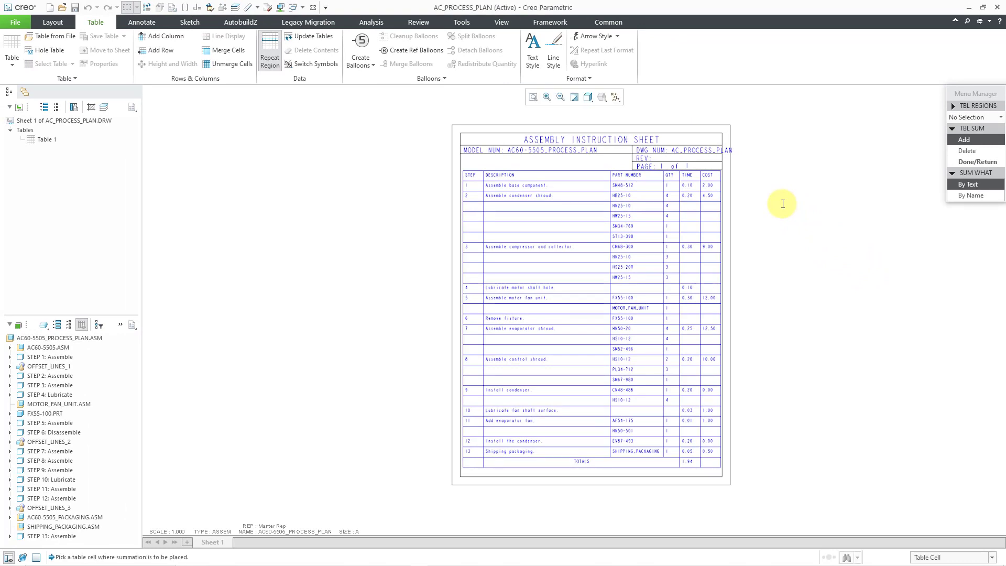
pyautogui.click(711, 463)
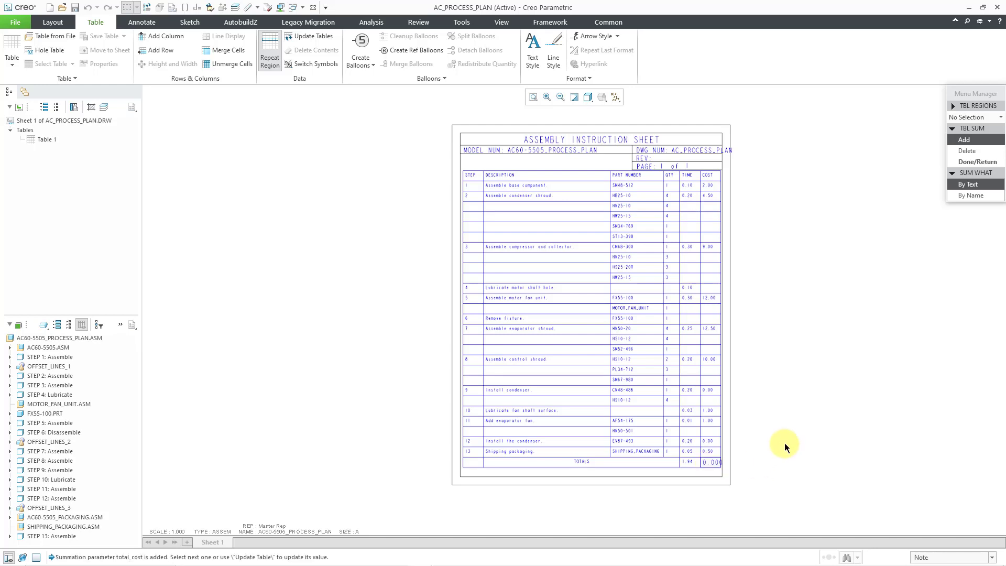
pyautogui.middleClick(831, 334)
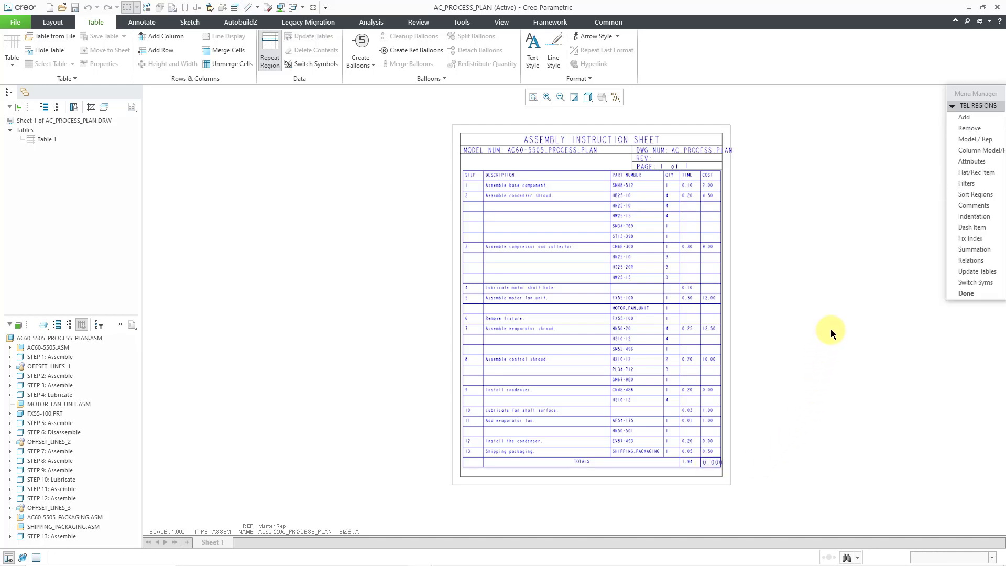
pyautogui.middleClick(870, 322)
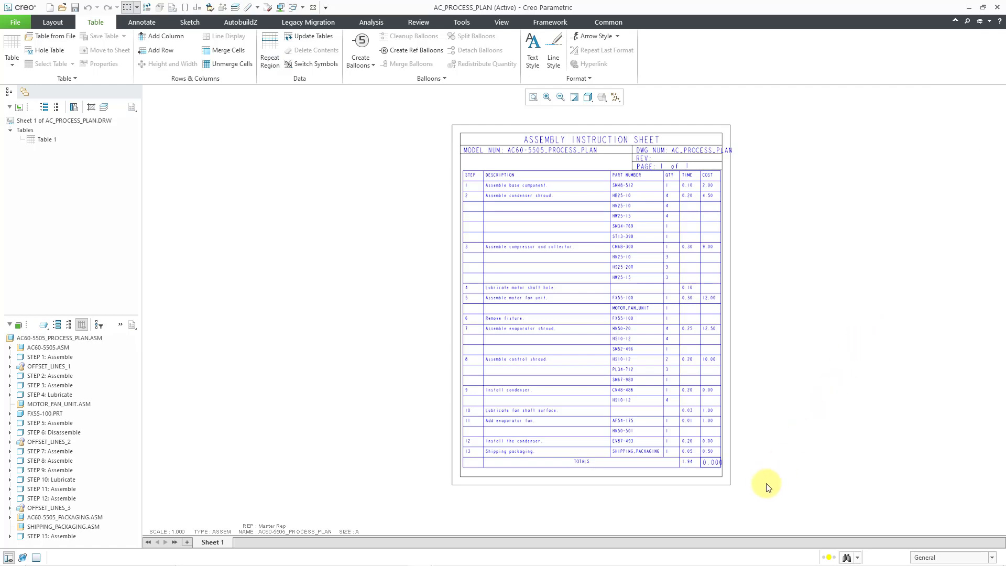
# Step: Append [.2] to the total cost note in the TOTALS row for two decimal places and set its text height to .1
pyautogui.click(717, 468)
pyautogui.click(725, 400)
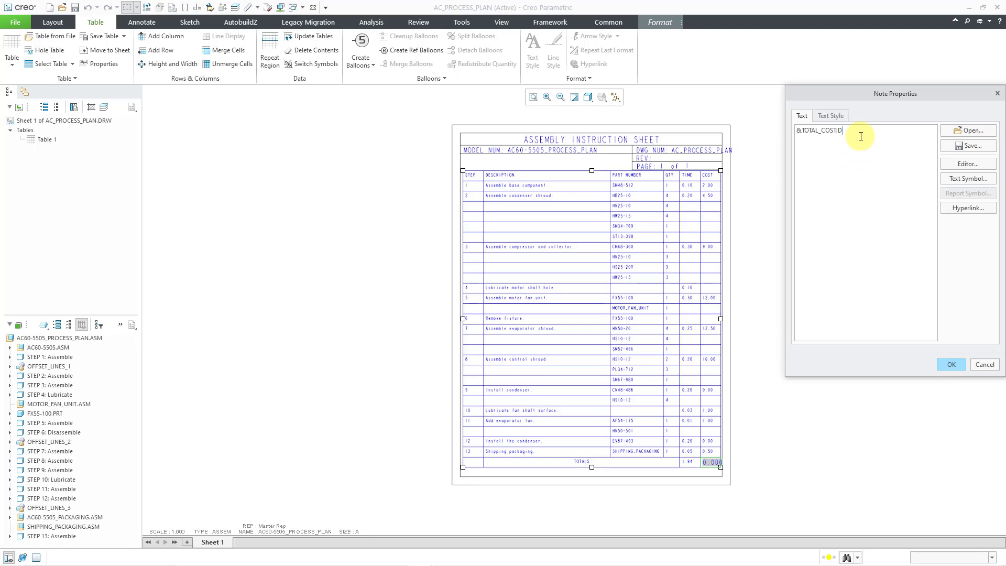
pyautogui.write('[.2')
pyautogui.click(837, 116)
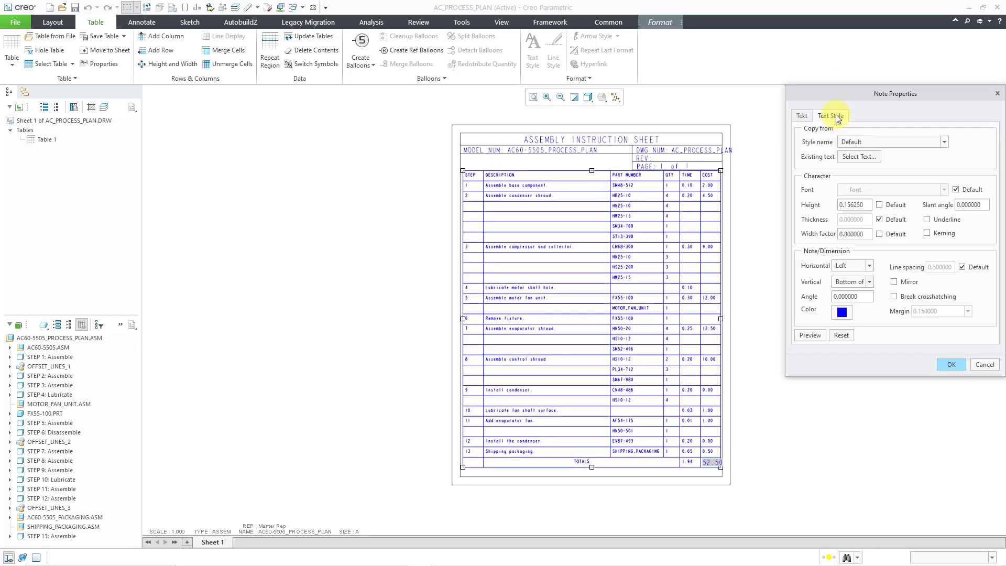
pyautogui.doubleClick(860, 206)
pyautogui.write('.1')
pyautogui.click(949, 366)
pyautogui.click(779, 479)
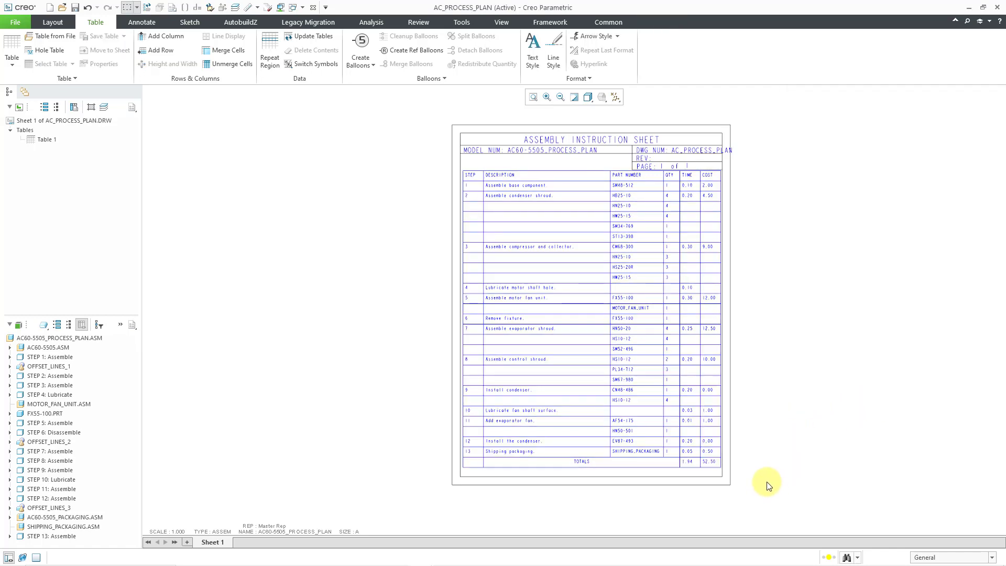
# Step: Add a second sheet to the process plan drawing
pyautogui.scroll(8, 713, 492)
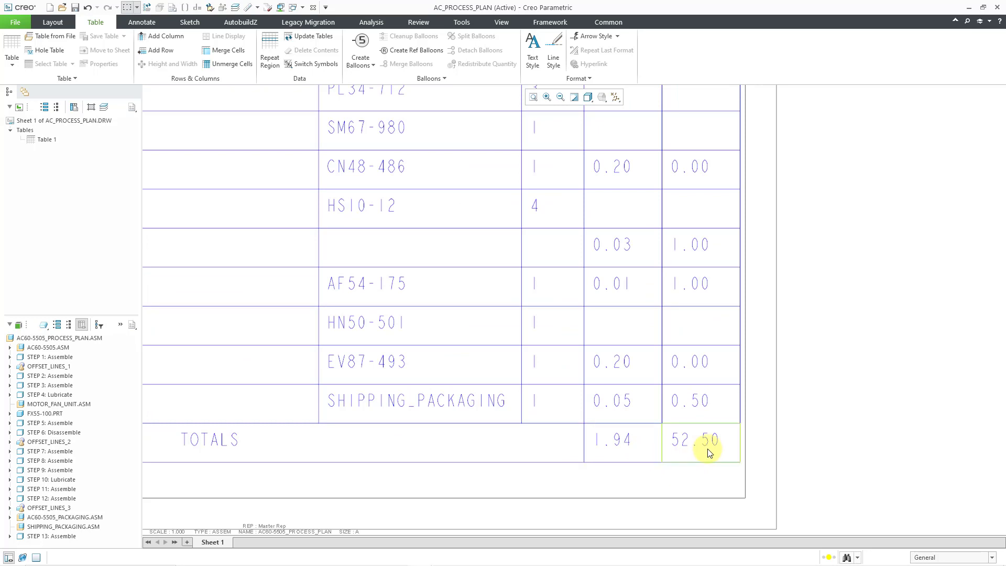
pyautogui.scroll(-5, 815, 474)
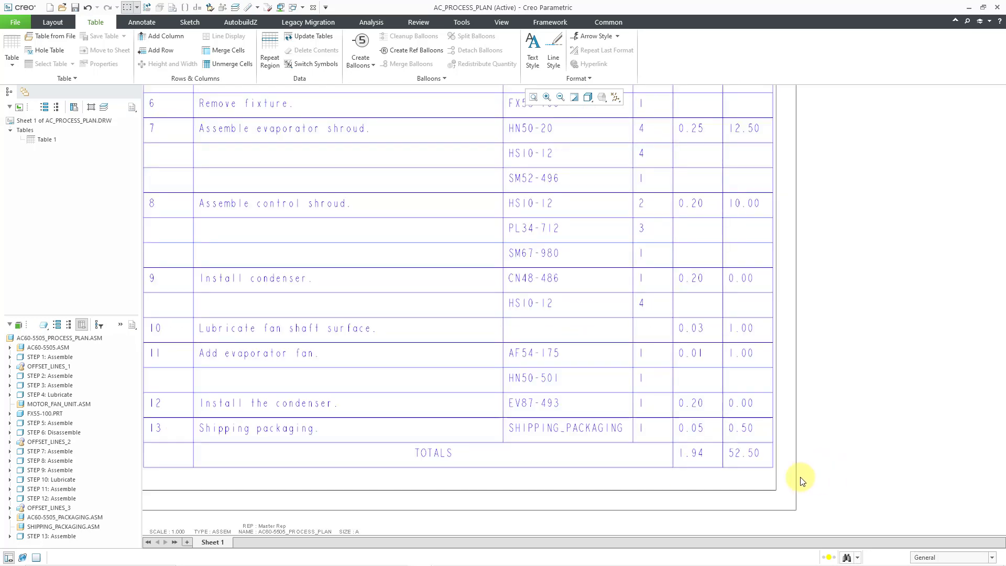
pyautogui.scroll(-4, 713, 467)
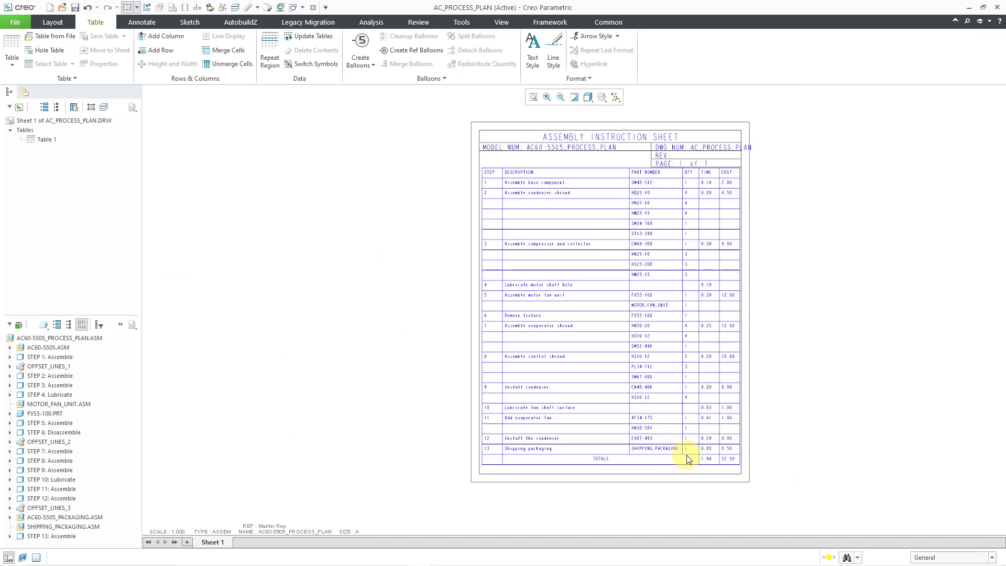
pyautogui.moveTo(633, 455); pyautogui.dragTo(595, 490, button='middle')
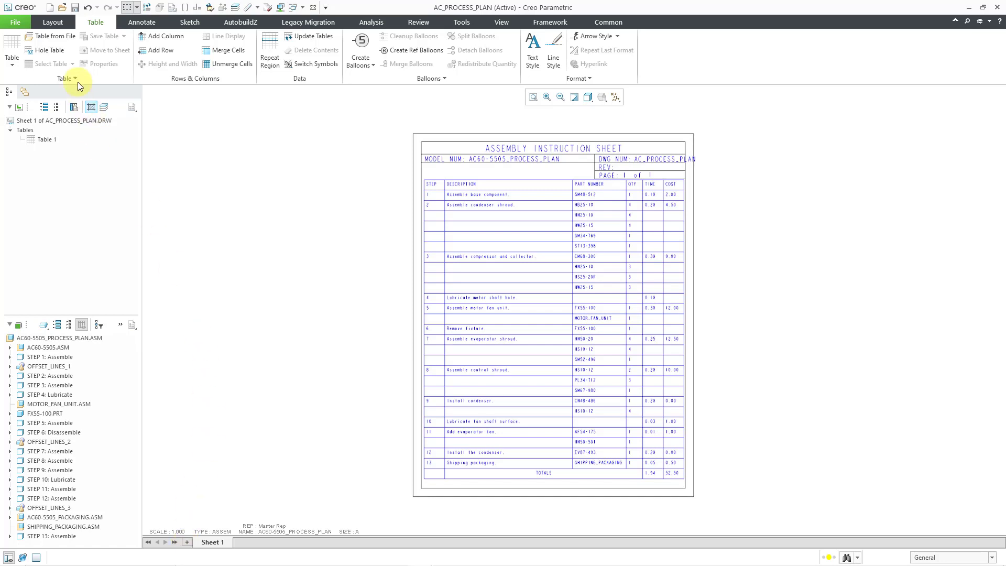
pyautogui.click(53, 22)
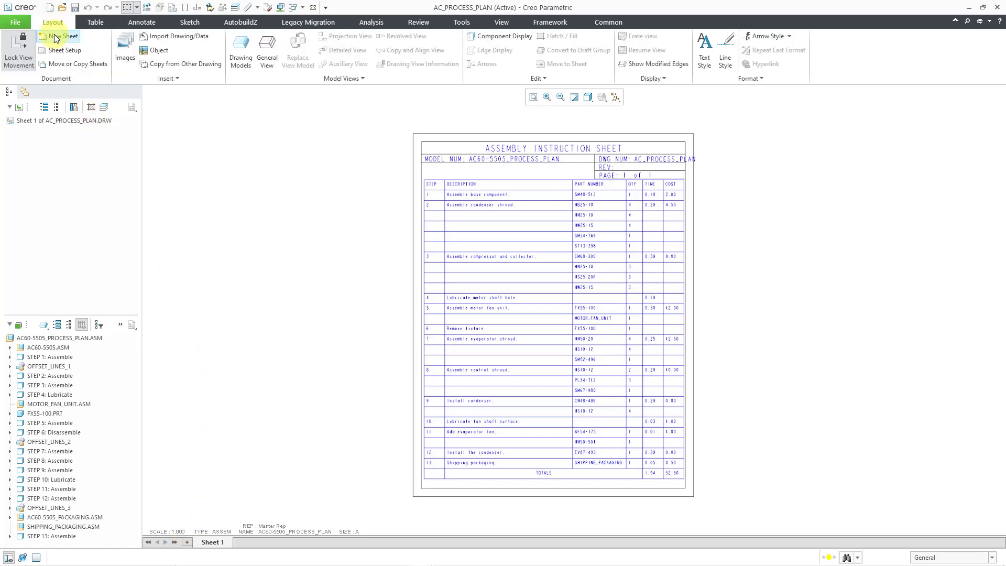
pyautogui.click(186, 543)
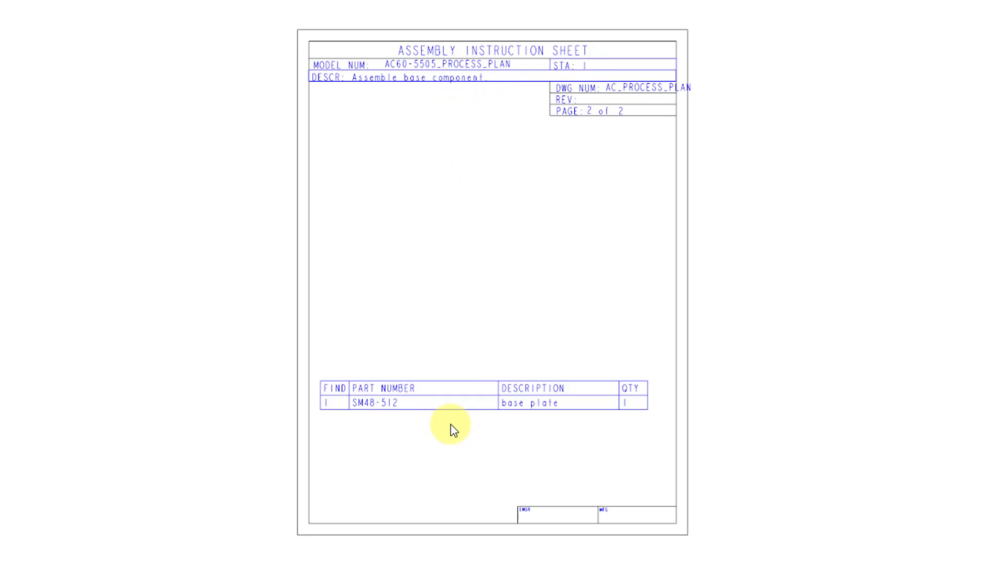
# Step: Place a general view without a combined state in the middle of the second sheet and apply the VIEW0001 orientation
pyautogui.rightClick(449, 232)
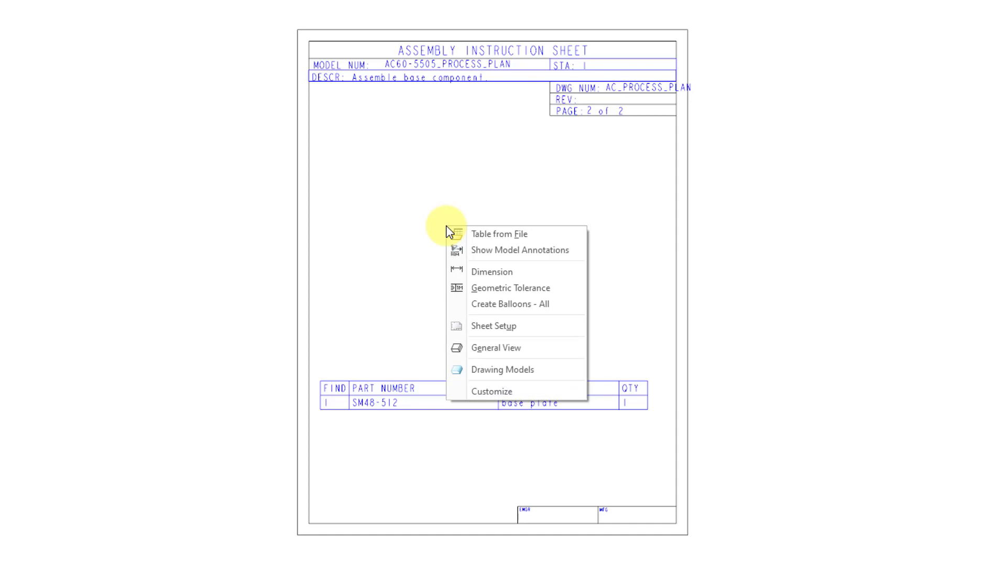
pyautogui.click(513, 348)
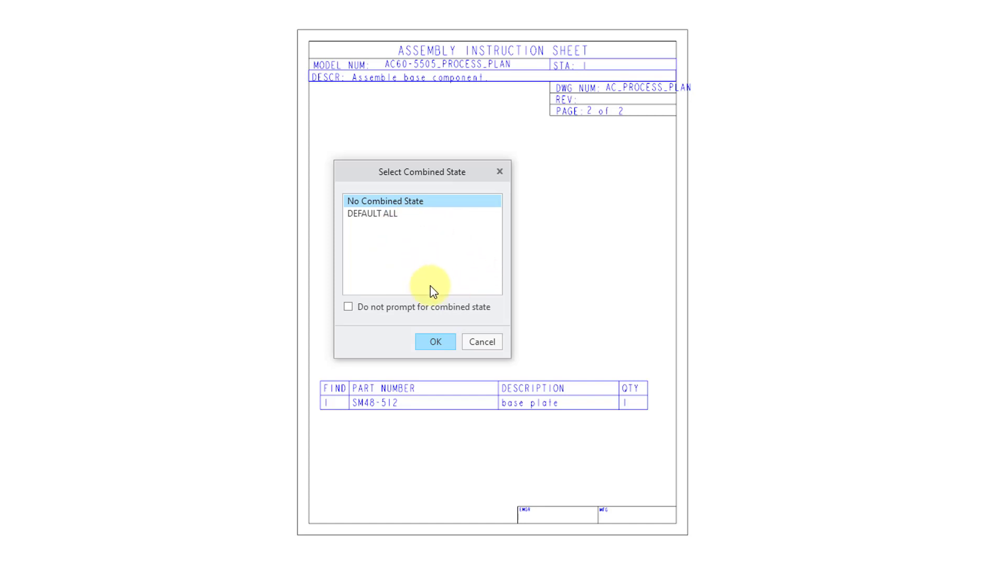
pyautogui.click(436, 343)
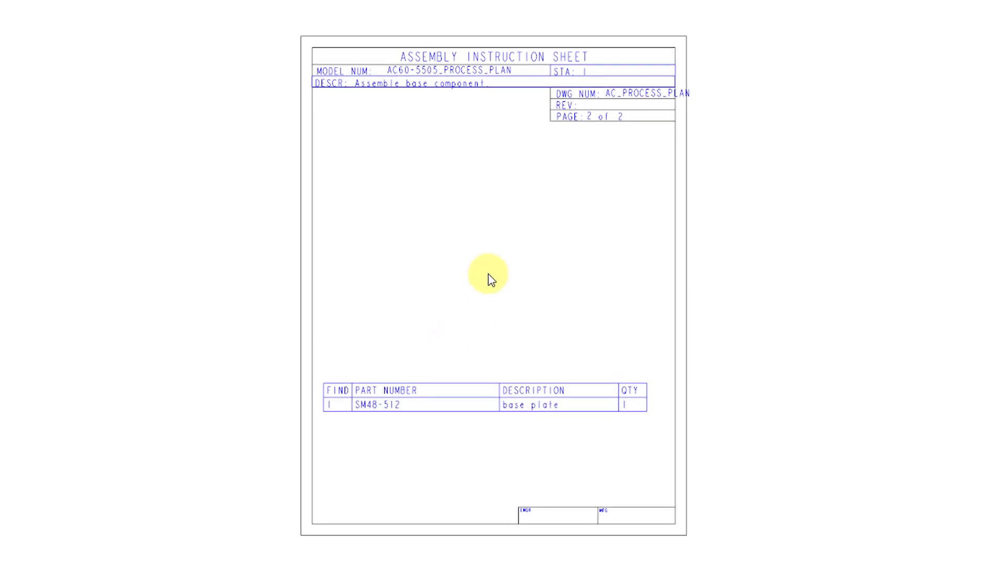
pyautogui.click(503, 325)
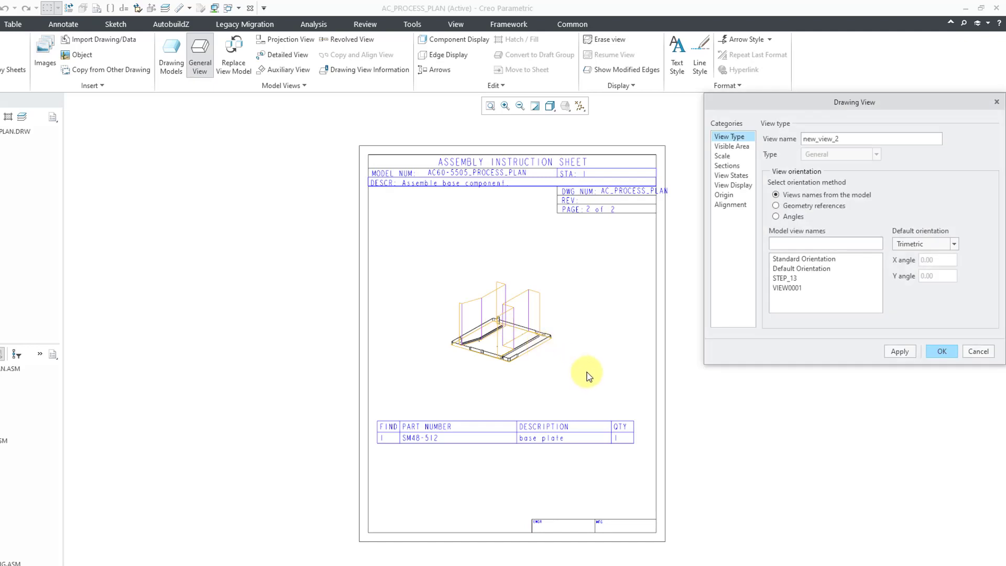
pyautogui.click(789, 288)
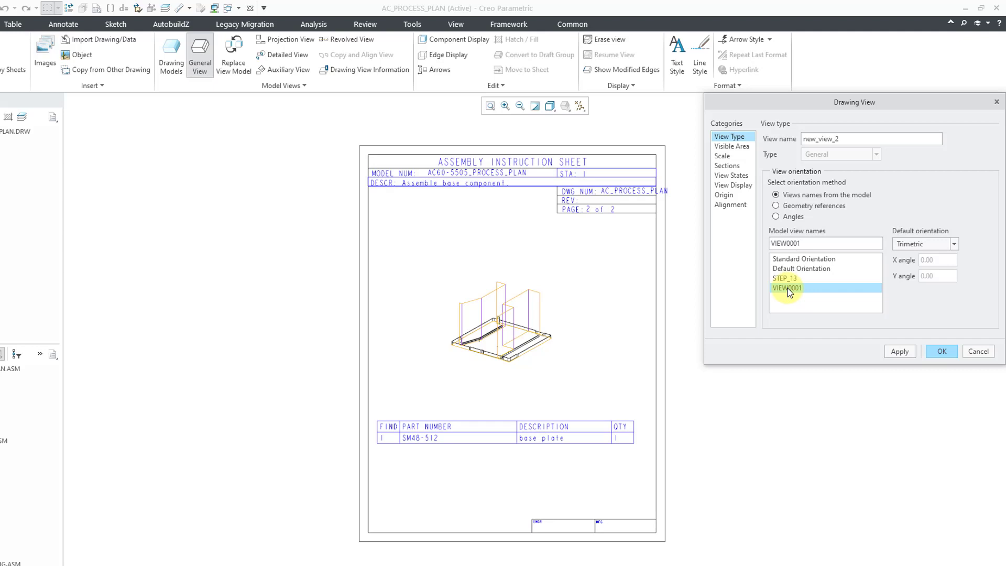
pyautogui.click(730, 157)
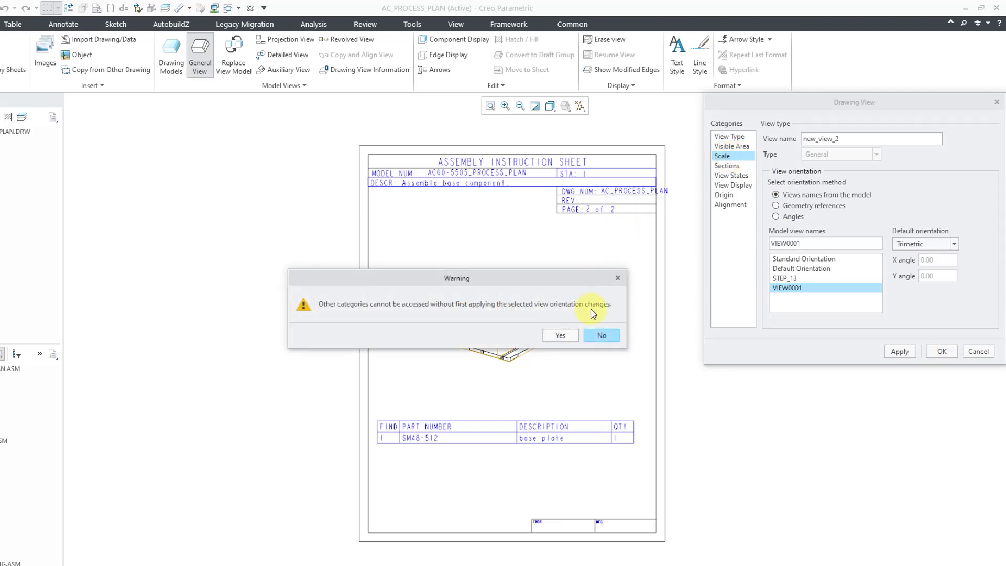
pyautogui.click(561, 336)
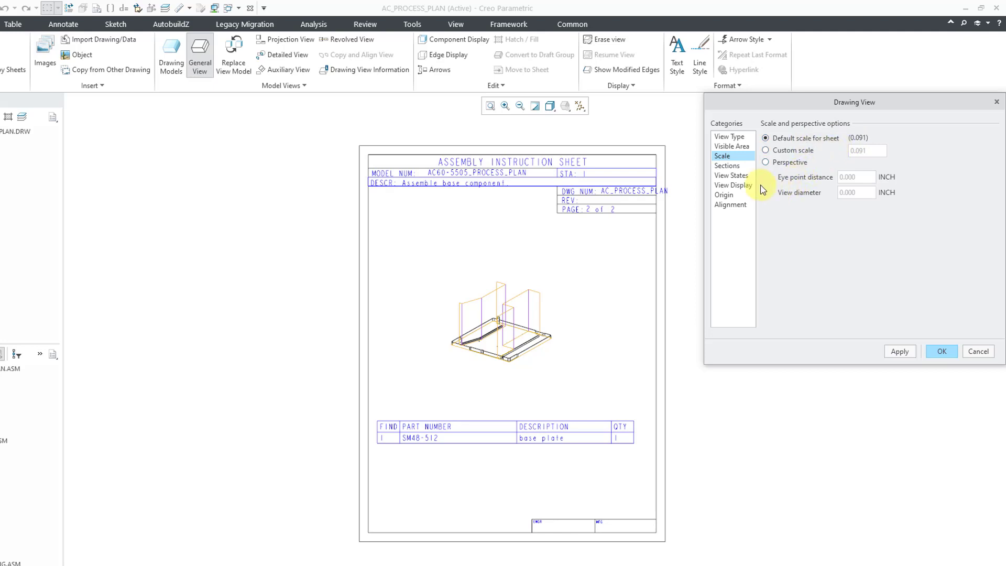
# Step: Use STEP 1: Assemble as the new view's process step and set its display style to No Hidden
pyautogui.click(733, 175)
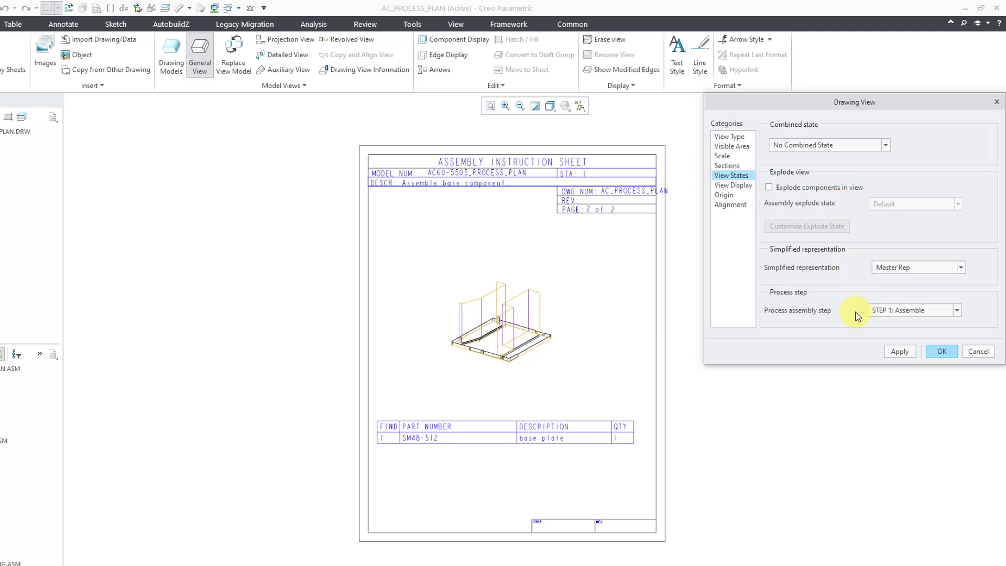
pyautogui.click(897, 310)
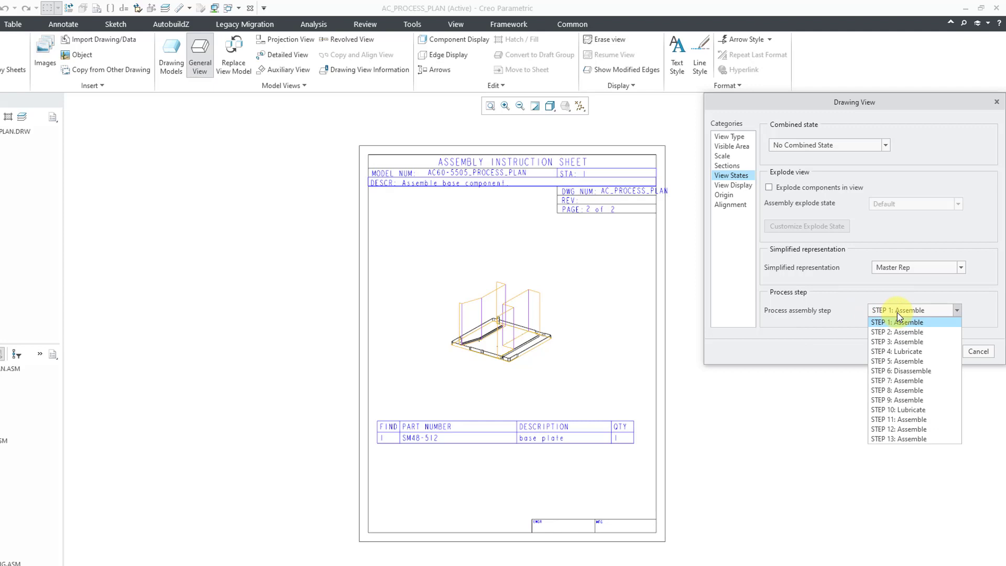
pyautogui.click(897, 312)
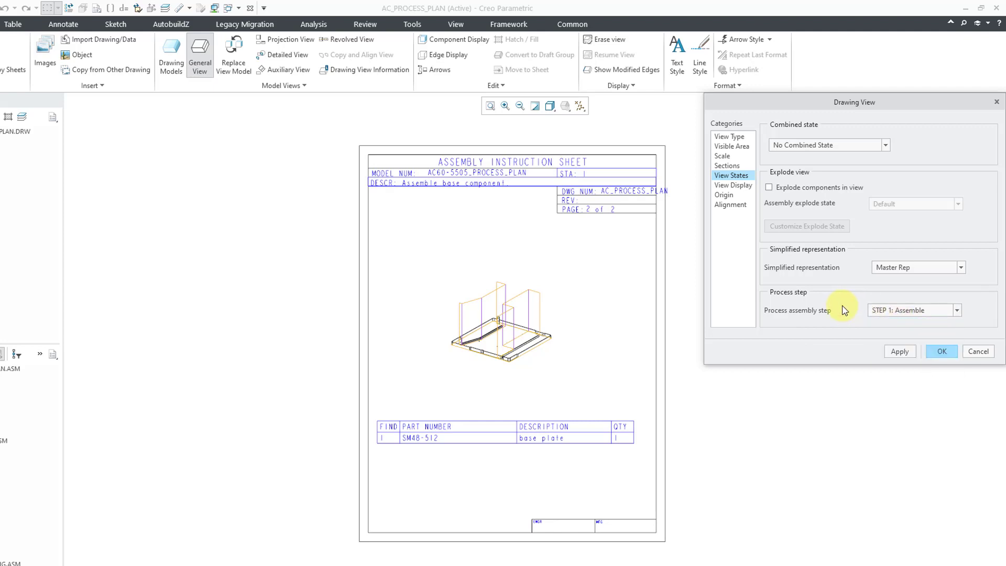
pyautogui.click(743, 186)
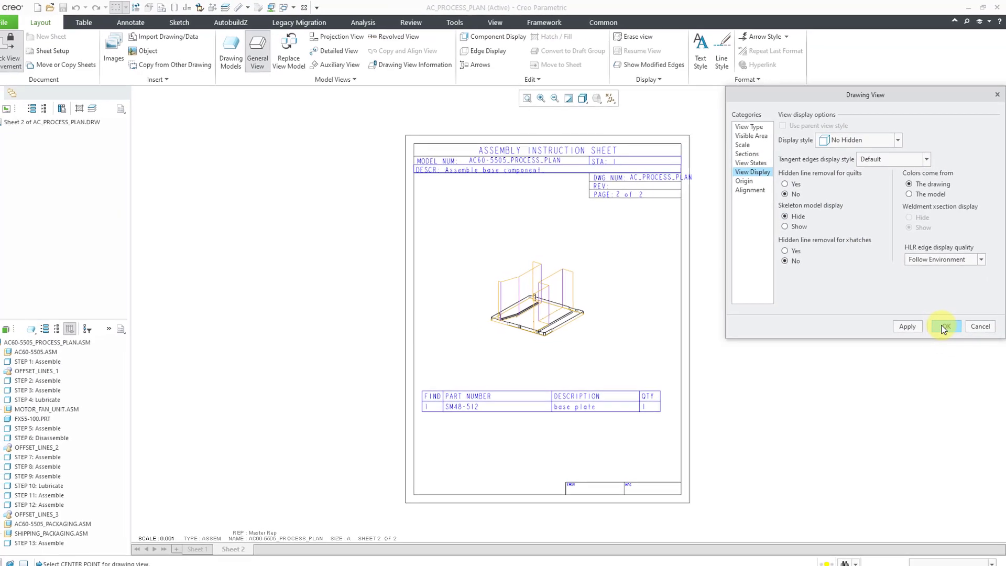
pyautogui.click(943, 327)
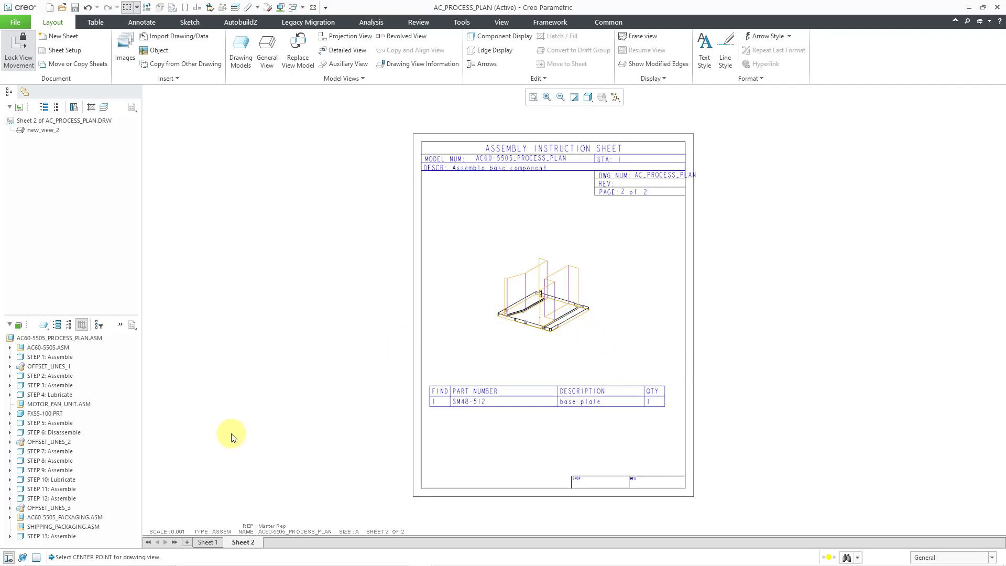
# Step: Set the scale of the second sheet to .125
pyautogui.doubleClick(178, 531)
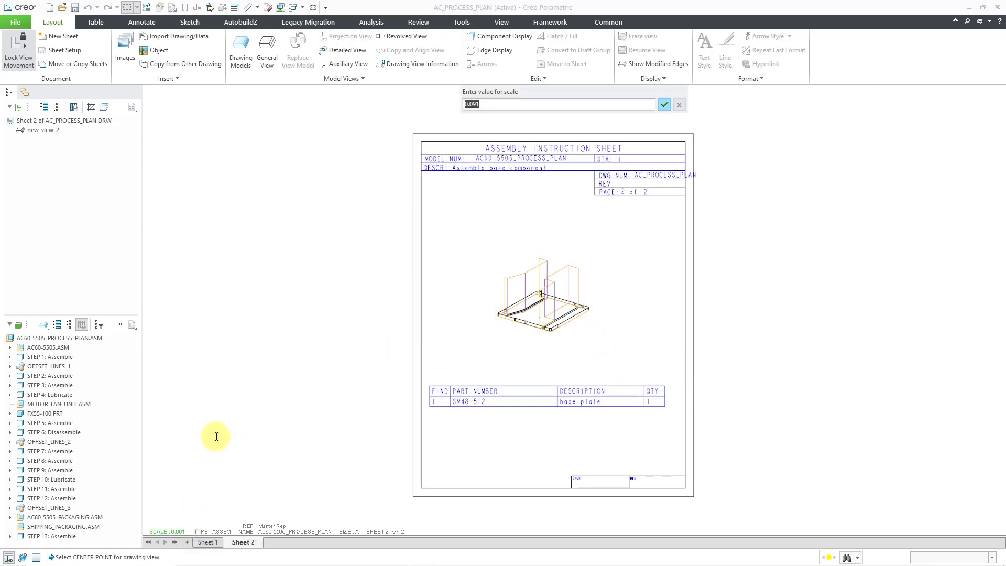
pyautogui.write('.125')
pyautogui.press('Return')
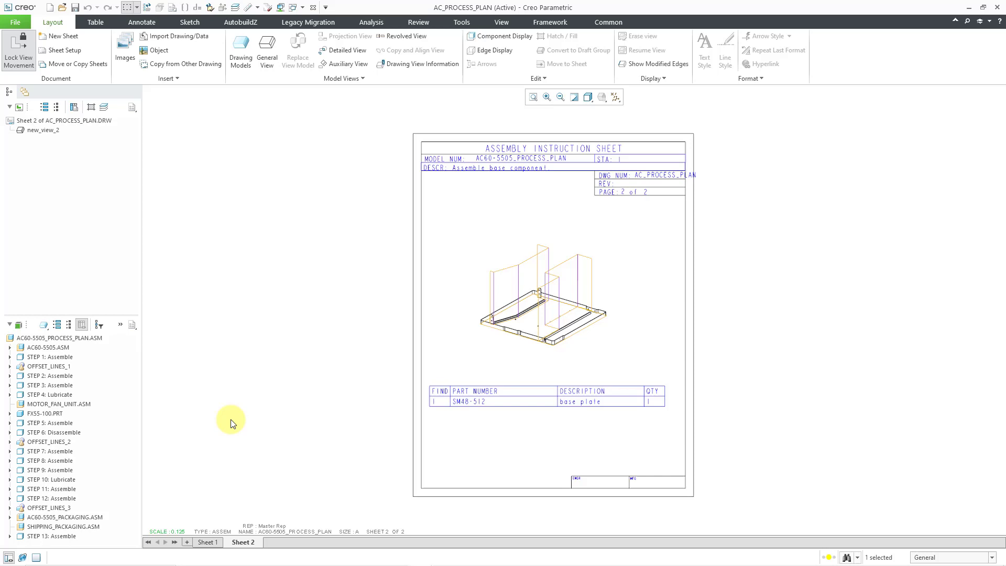
pyautogui.click(233, 423)
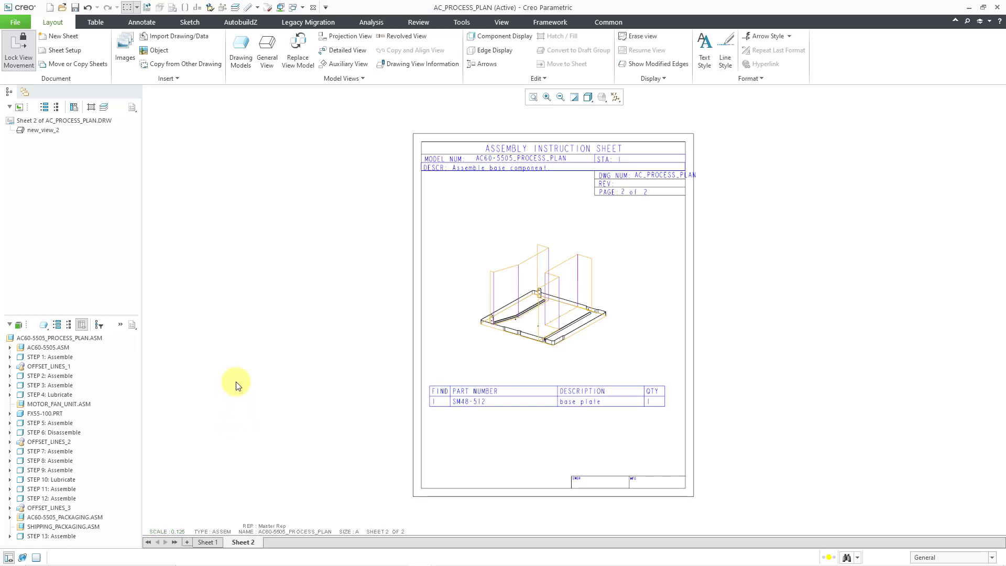
# Step: Create all BOM balloons on the second sheet's view from the parts table's repeat region
pyautogui.click(156, 23)
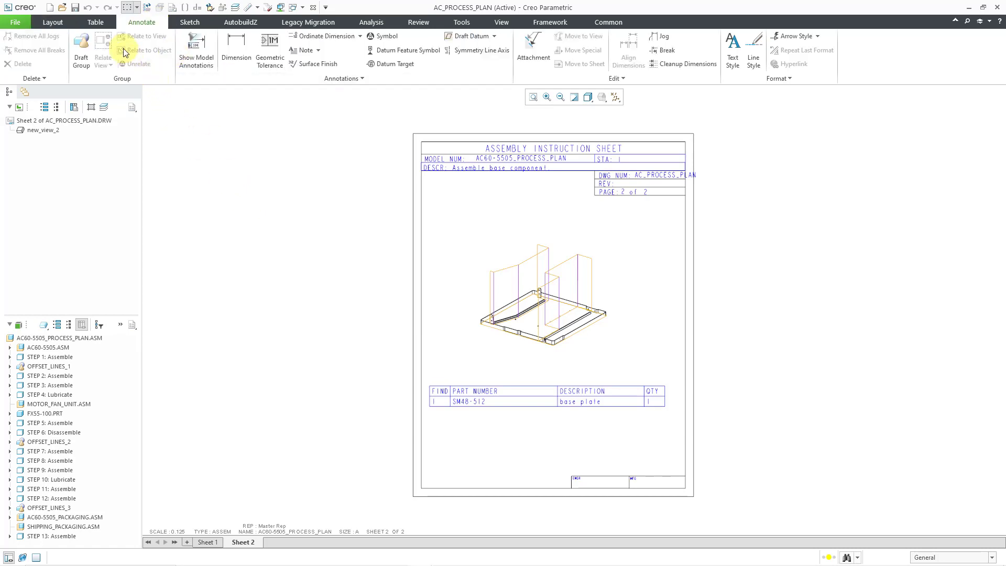
pyautogui.click(96, 22)
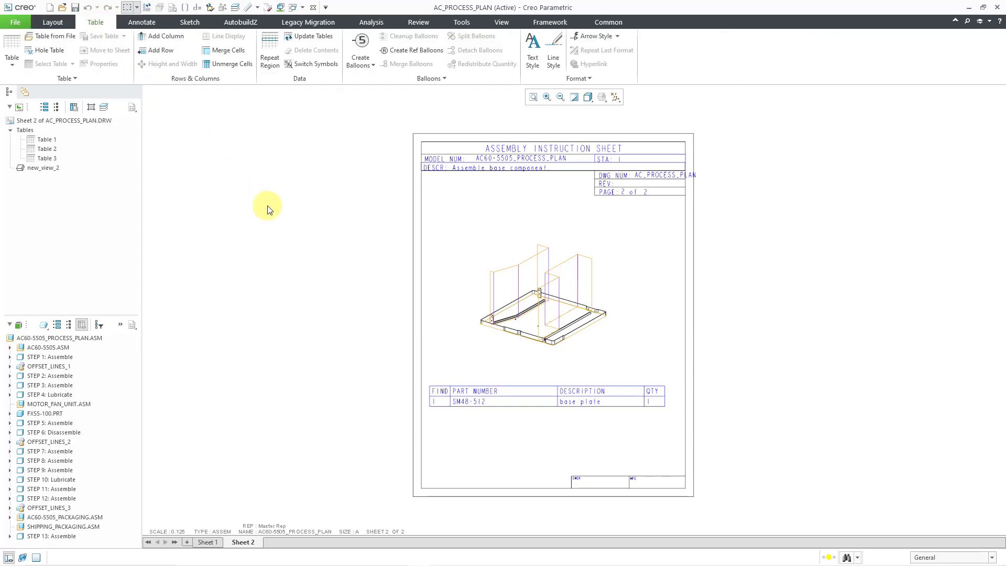
pyautogui.click(362, 67)
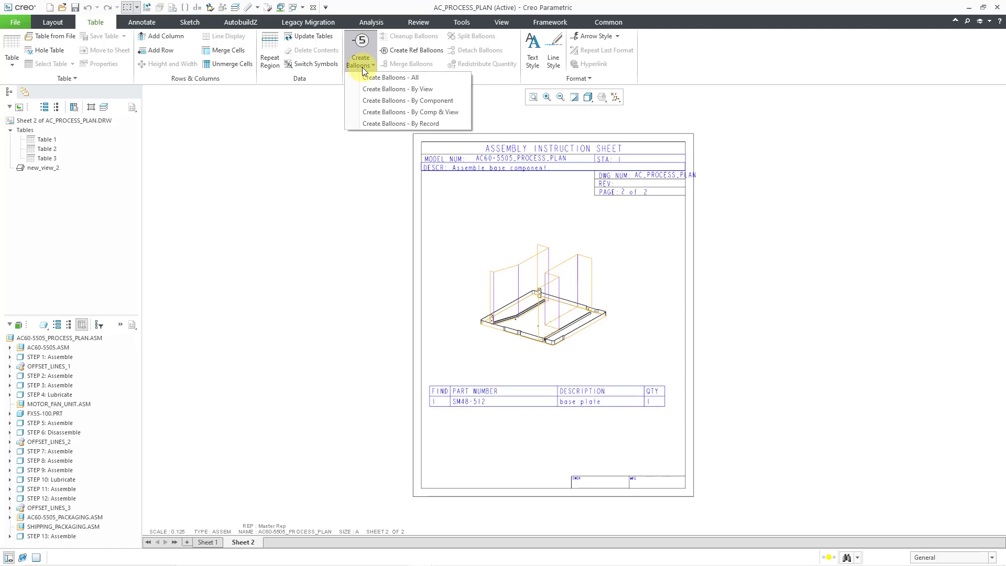
pyautogui.click(395, 78)
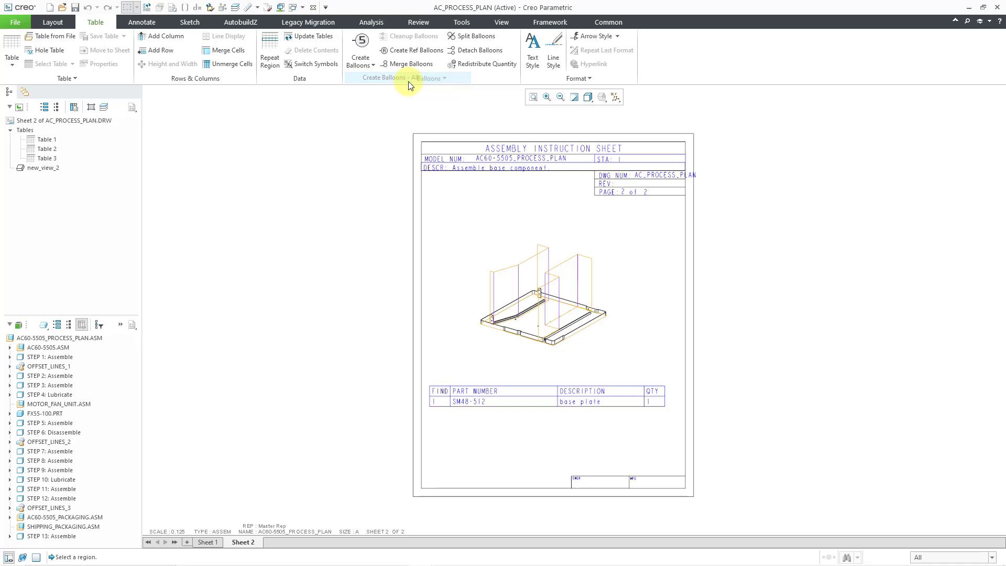
pyautogui.click(631, 406)
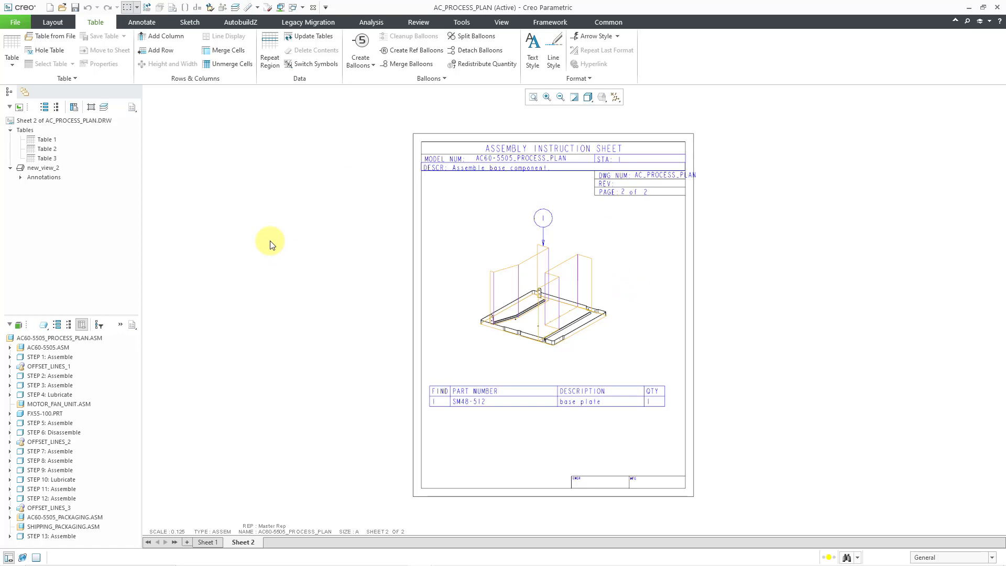
# Step: Copy the second sheet, insert the copy after Sheet 2 and assign it the process state STEP 2: Assemble
pyautogui.click(53, 22)
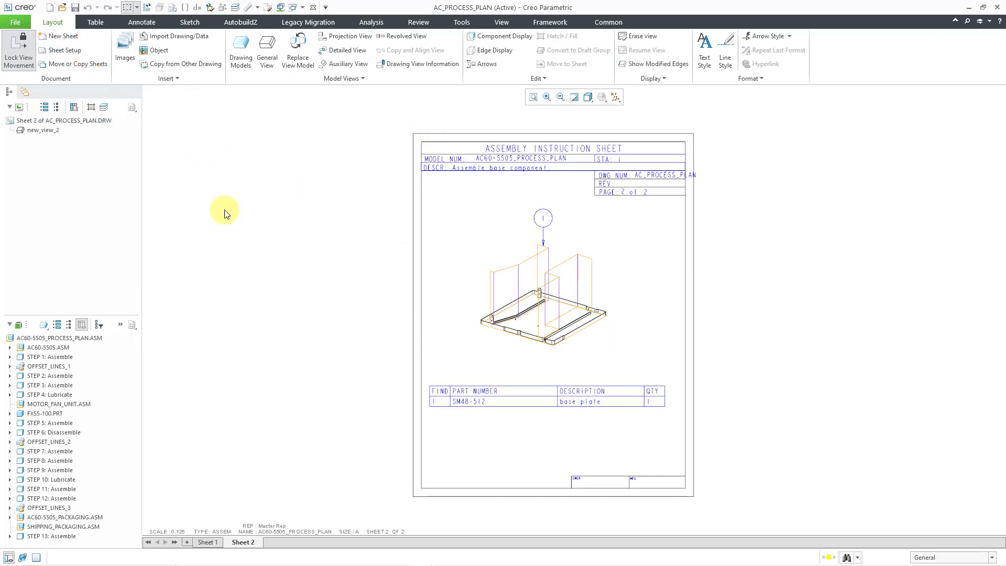
pyautogui.click(82, 64)
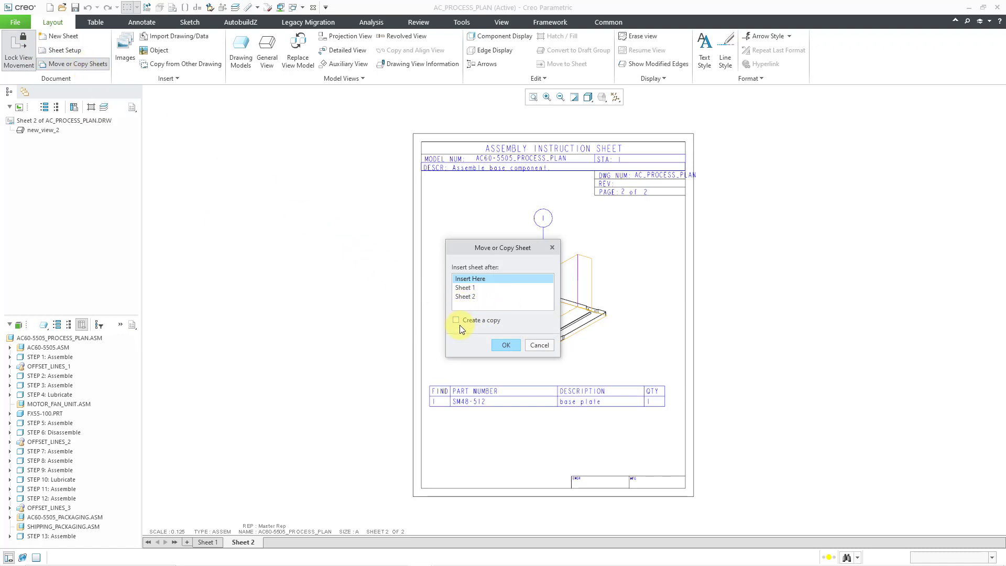
pyautogui.click(469, 296)
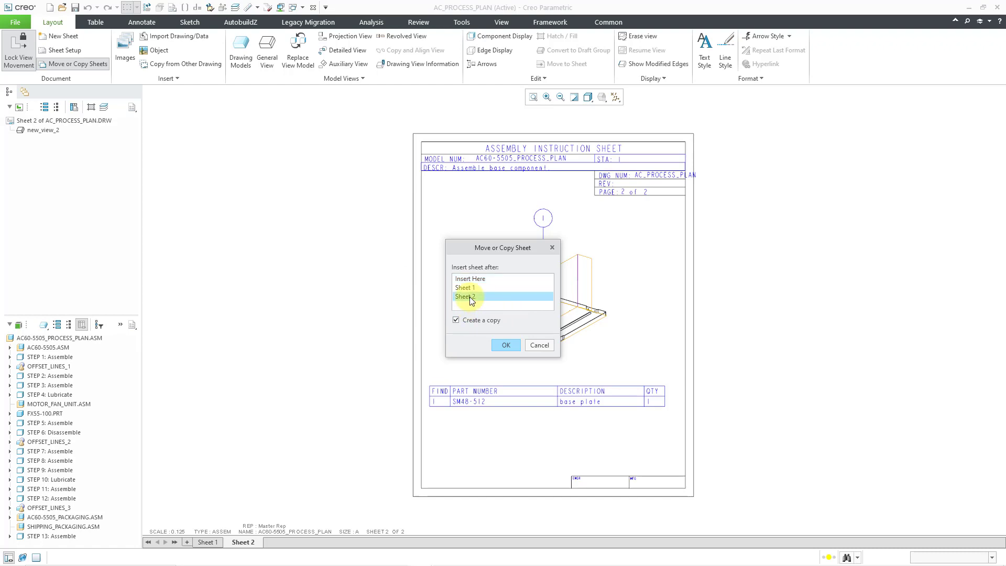
pyautogui.click(507, 345)
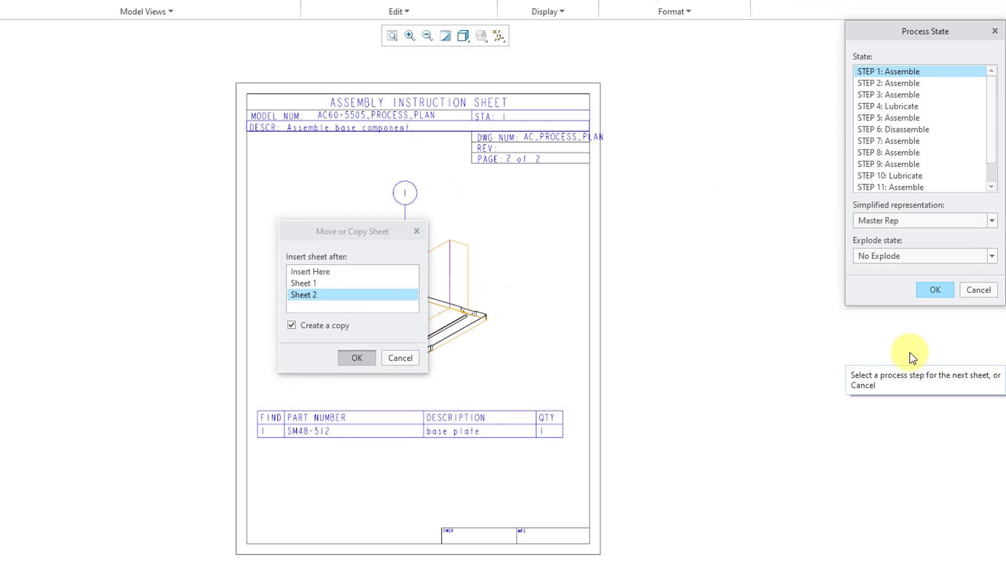
pyautogui.click(913, 82)
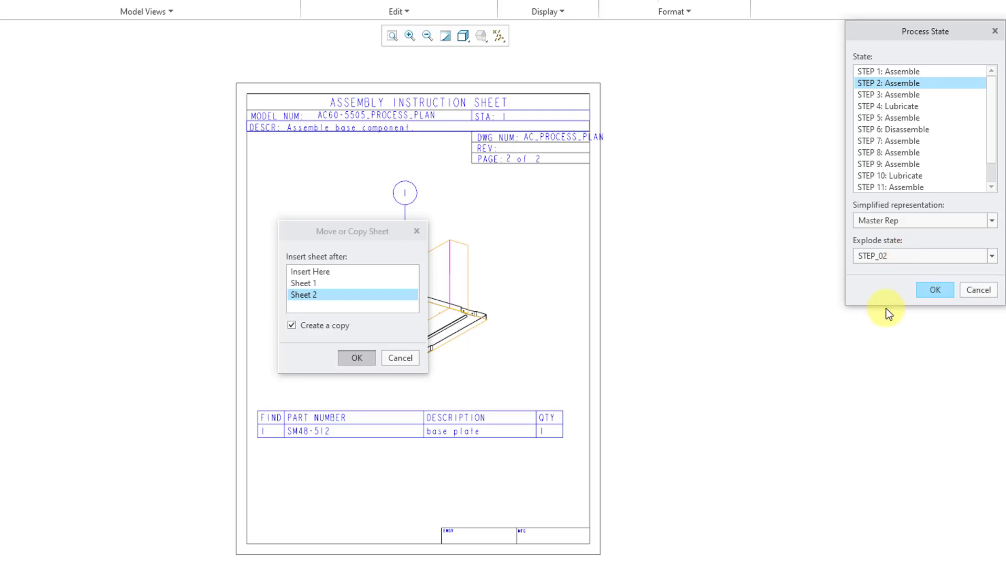
pyautogui.click(936, 291)
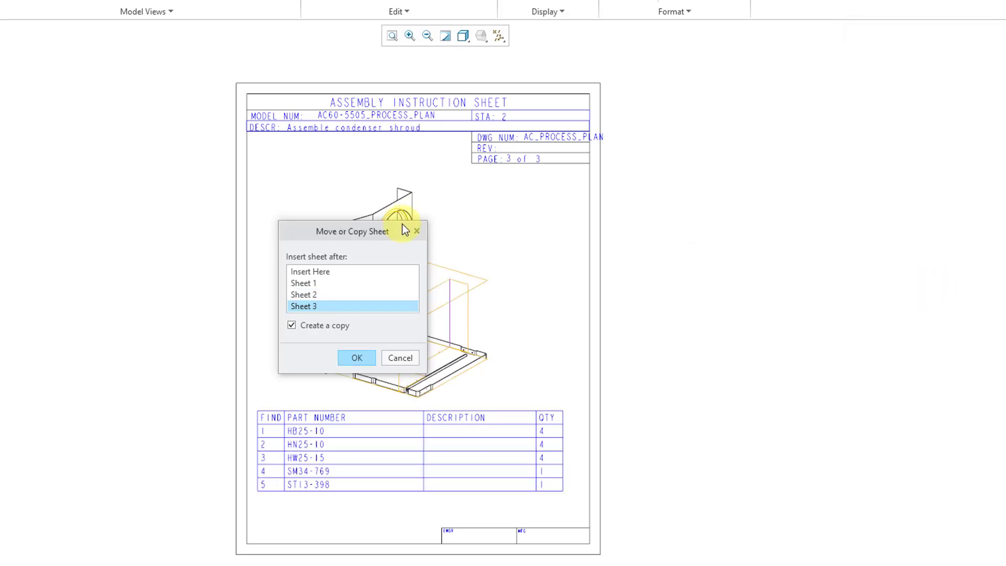
# Step: Add two more sheet copies at the end for process states STEP 3: Assemble and STEP 4: Lubricate
pyautogui.moveTo(355, 231)
pyautogui.mouseDown()
pyautogui.moveTo(608, 228)
pyautogui.moveTo(698, 168)
pyautogui.mouseUp()
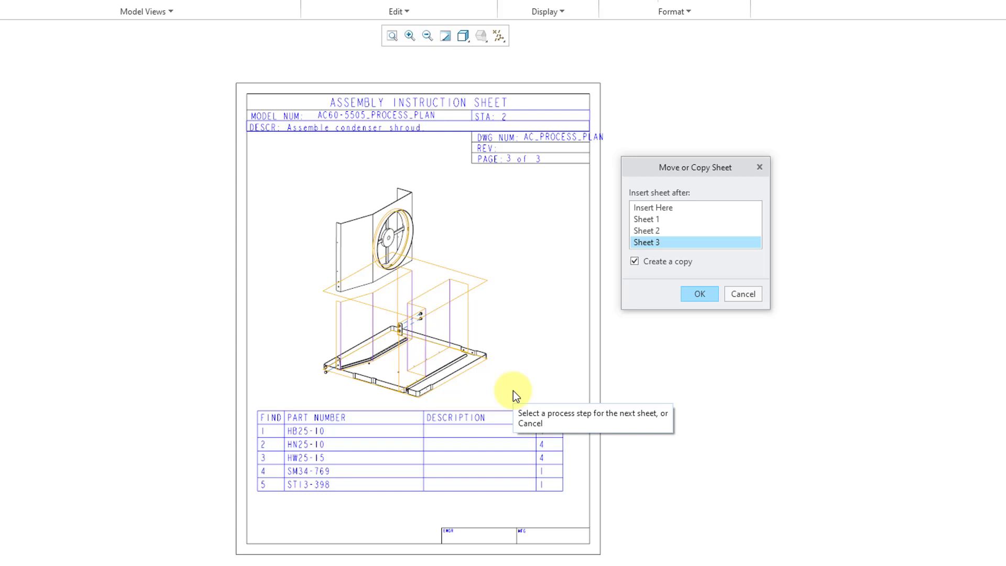
pyautogui.click(701, 294)
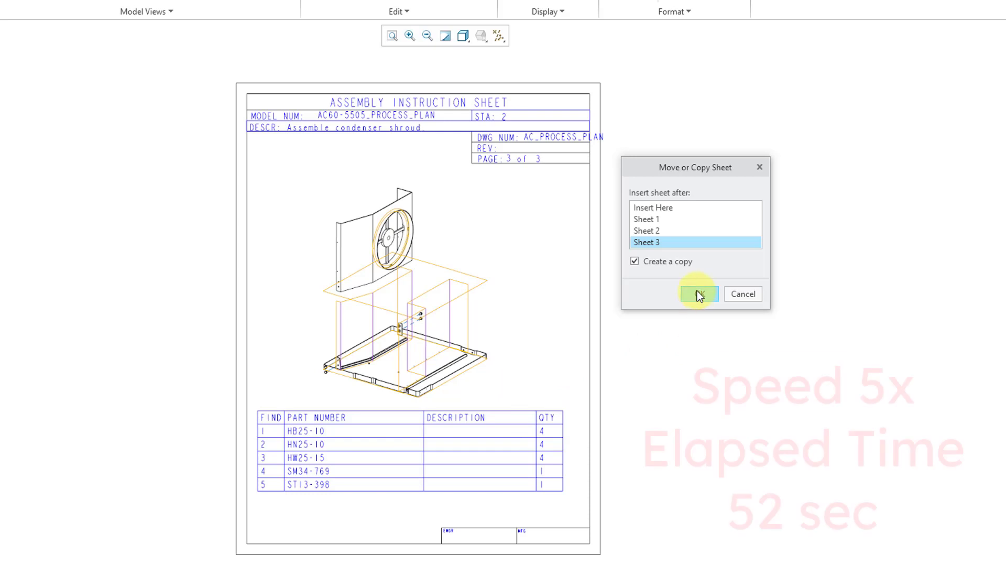
pyautogui.click(888, 94)
pyautogui.click(936, 289)
pyautogui.click(700, 294)
pyautogui.click(888, 106)
pyautogui.click(936, 290)
# Step: Create sheet copies for process states STEP 5: Assemble and STEP 6: Disassemble after the last sheet
pyautogui.click(700, 294)
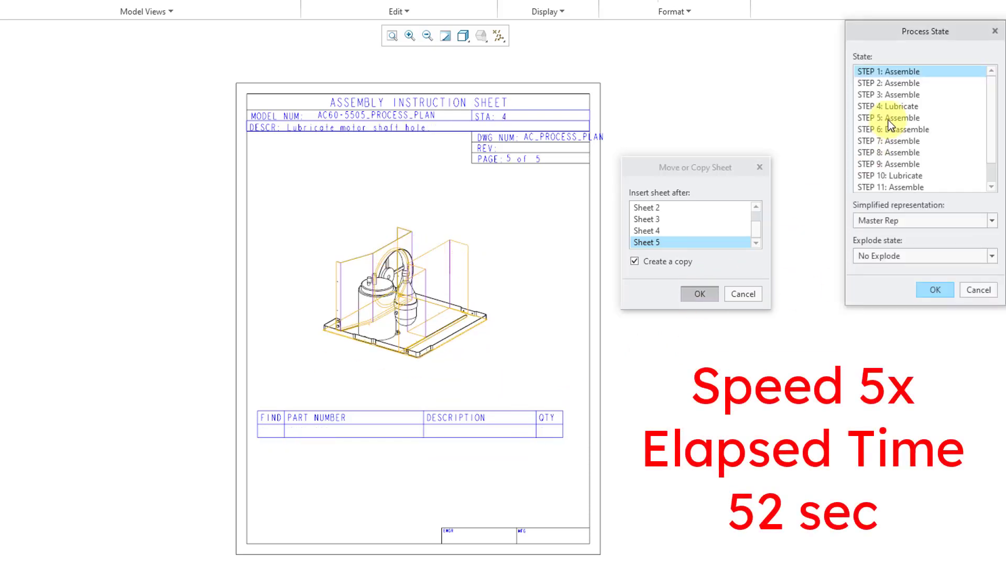
pyautogui.click(888, 117)
pyautogui.click(936, 290)
pyautogui.click(700, 294)
pyautogui.click(894, 129)
pyautogui.click(936, 290)
# Step: Create sheet copies for process states STEP 7: Assemble and STEP 8: Assemble after the last sheet
pyautogui.click(701, 294)
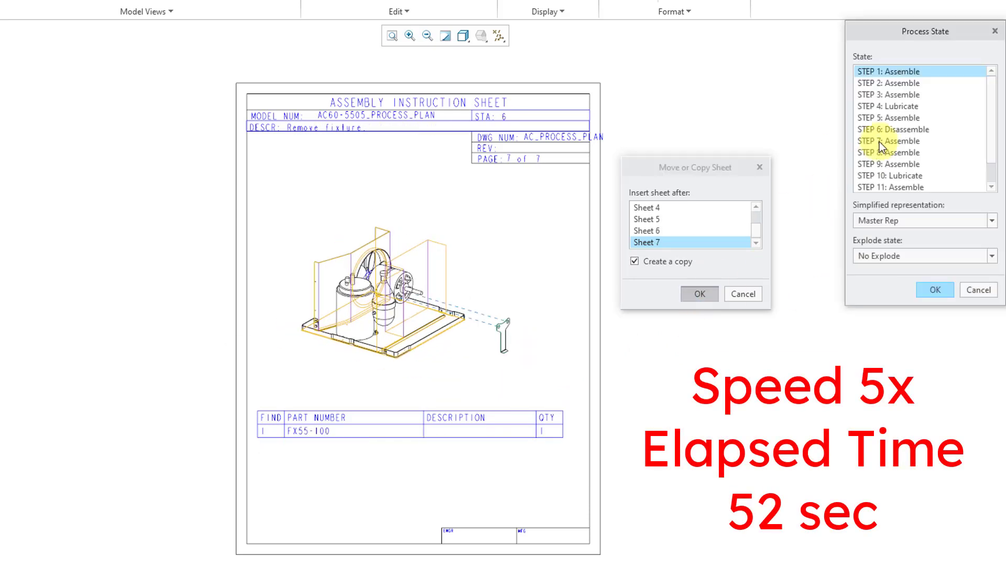
pyautogui.click(888, 140)
pyautogui.click(936, 290)
pyautogui.click(700, 294)
pyautogui.click(888, 152)
pyautogui.click(935, 290)
# Step: Create sheet copies for process states STEP 9: Assemble and STEP 10: Lubricate after the last sheet
pyautogui.click(700, 294)
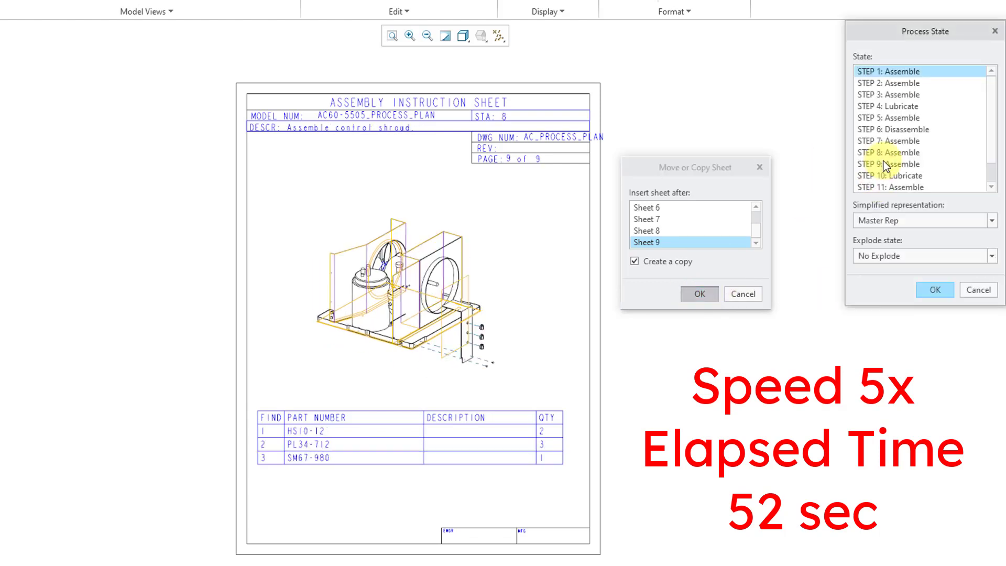
pyautogui.click(888, 163)
pyautogui.click(936, 290)
pyautogui.click(700, 294)
pyautogui.click(891, 175)
pyautogui.click(935, 290)
# Step: Create sheet copies for process states STEP 11: Assemble and STEP 12: Assemble after the last sheet
pyautogui.click(700, 294)
pyautogui.click(890, 188)
pyautogui.click(932, 291)
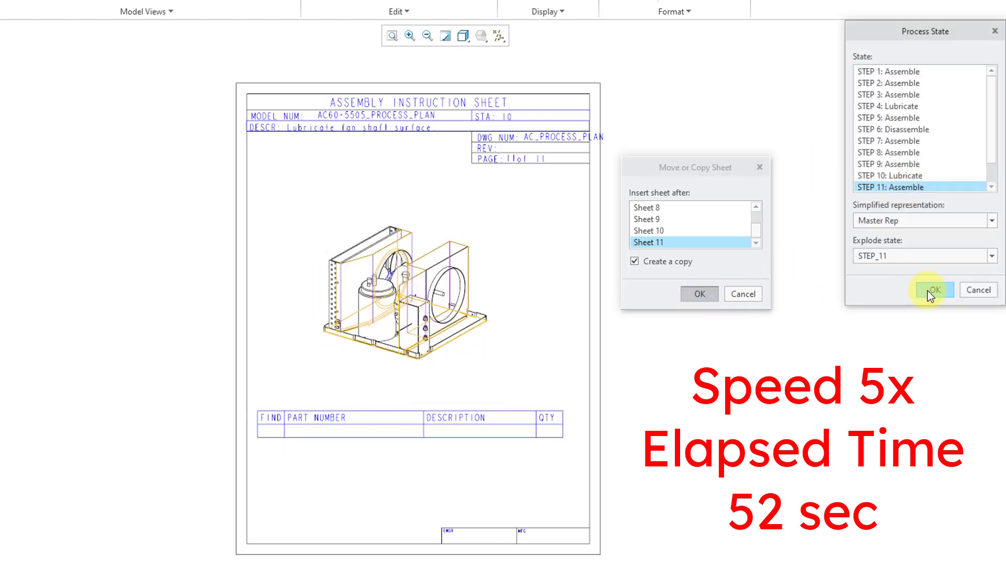
pyautogui.click(700, 294)
pyautogui.click(890, 187)
pyautogui.click(936, 289)
# Step: Create the final sheet copy for process state STEP 13: Assemble and end the sheet copying
pyautogui.click(700, 294)
pyautogui.click(891, 186)
pyautogui.click(941, 289)
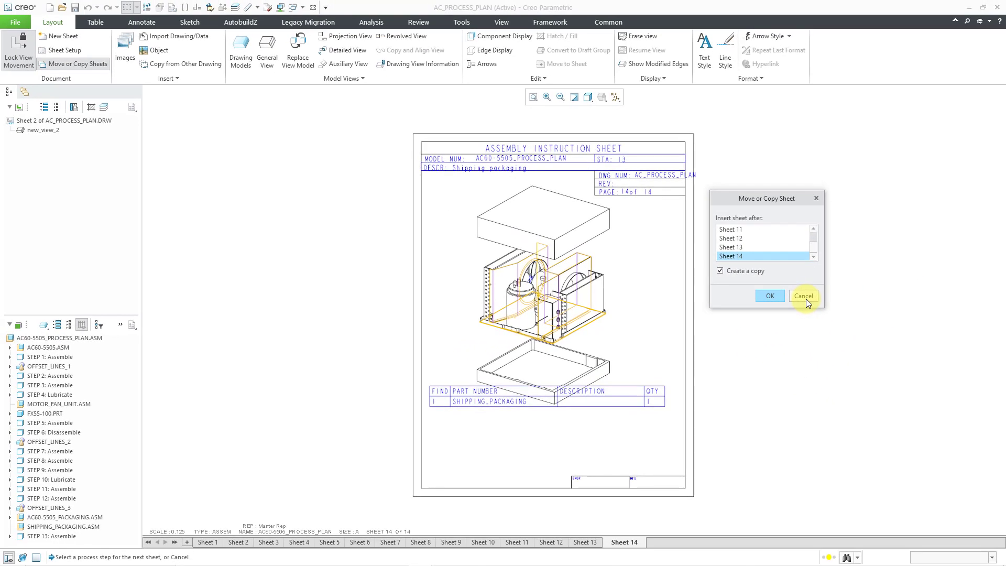
pyautogui.click(804, 296)
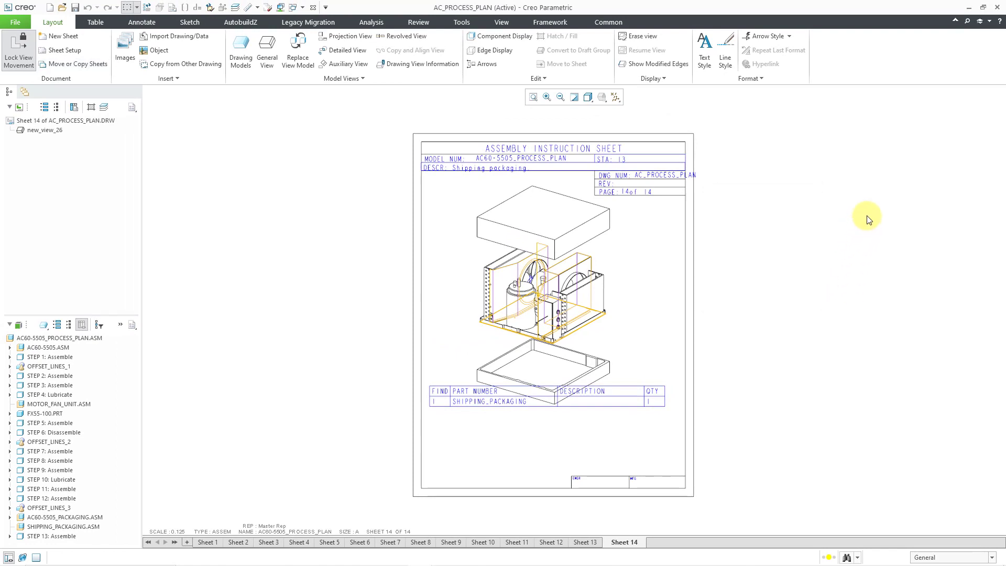
# Step: Hide all layers of the drawing AC_PROCESS_PLAN.DRW through the layer tree, and close the tree
pyautogui.click(506, 21)
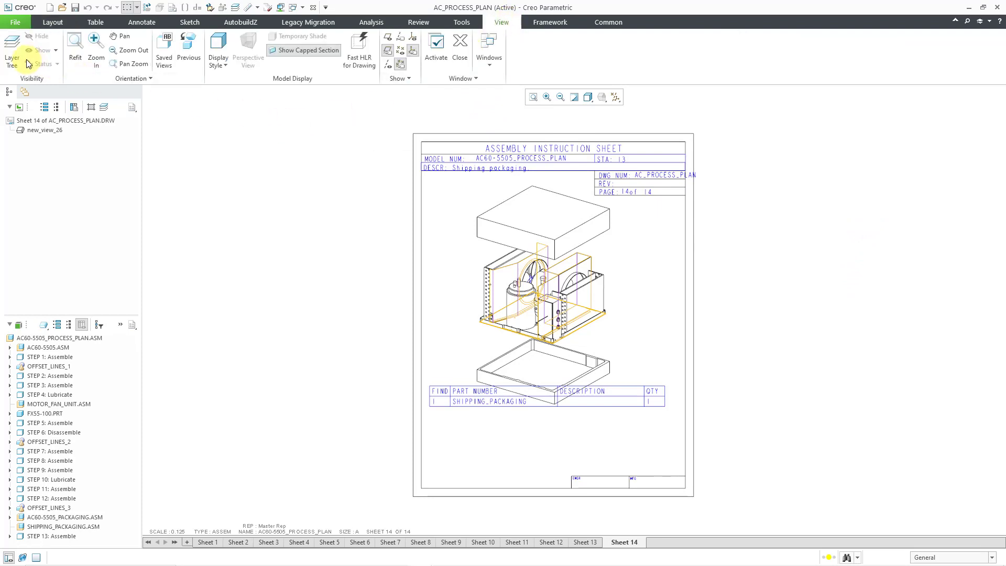
pyautogui.click(8, 59)
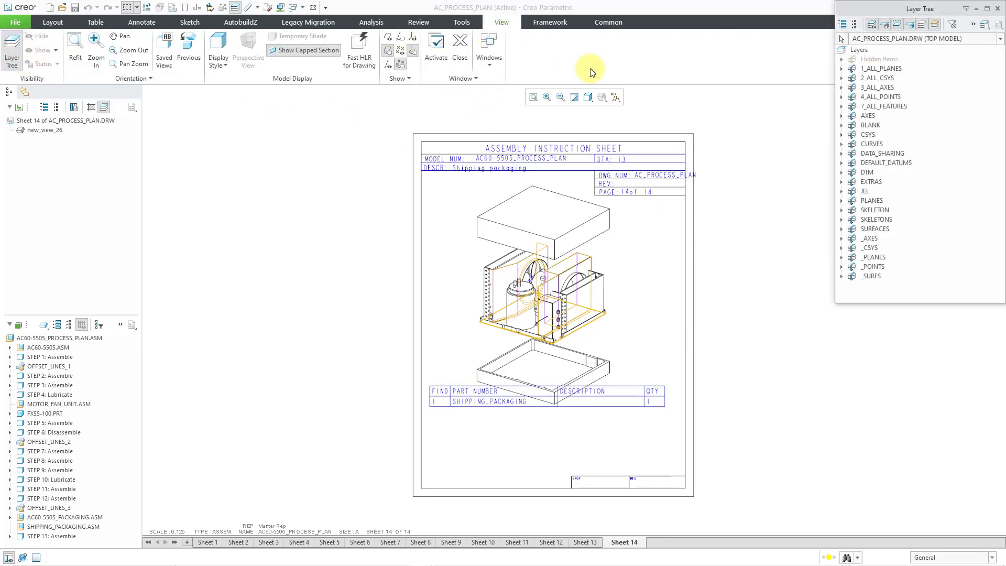
pyautogui.rightClick(859, 48)
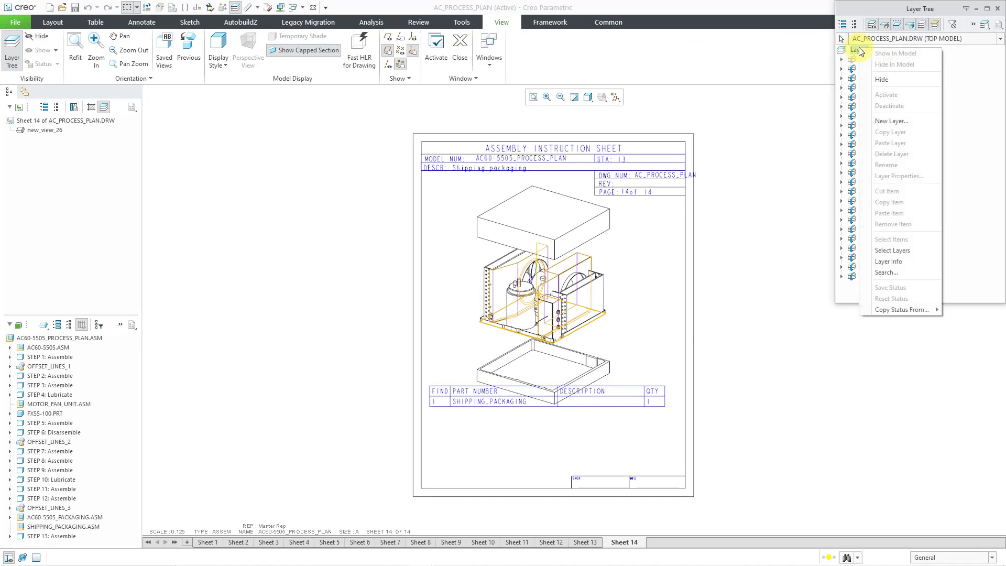
pyautogui.click(883, 79)
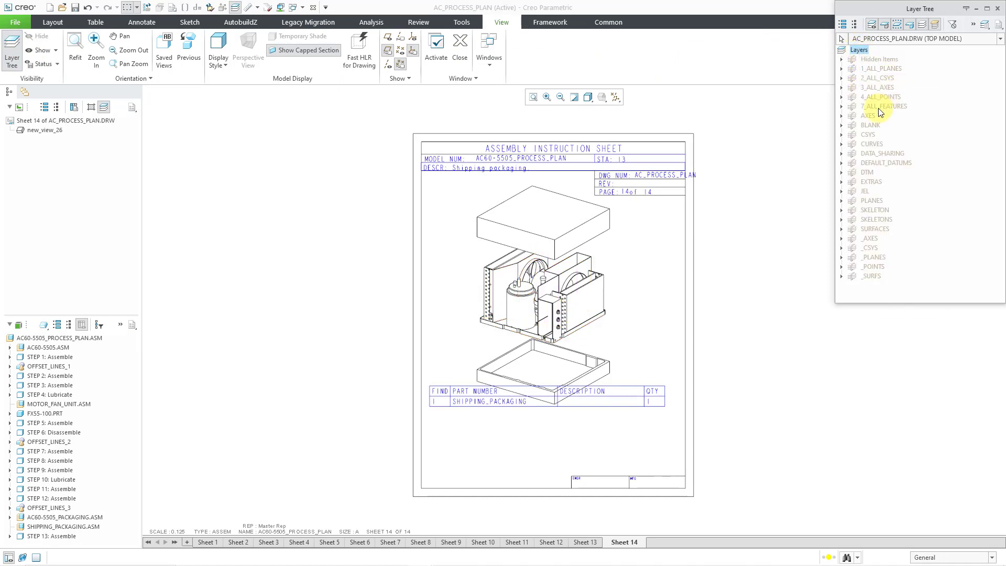
pyautogui.click(786, 318)
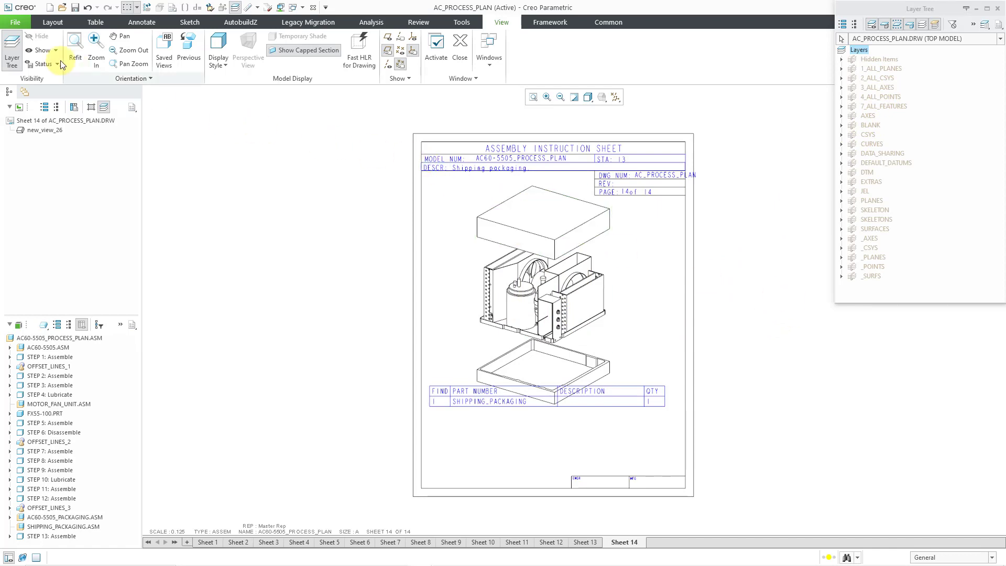
pyautogui.click(12, 58)
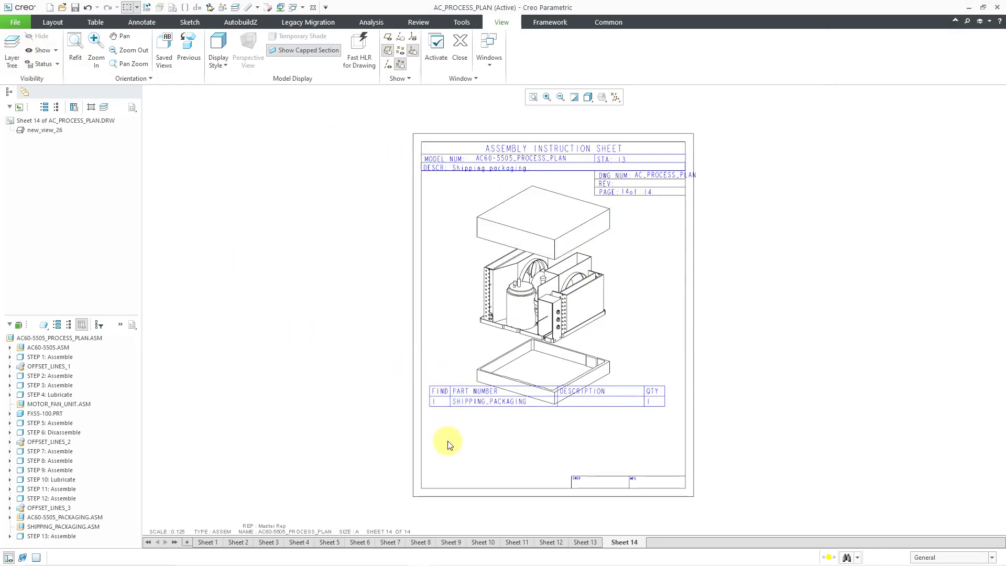
# Step: Move the parts table on Sheet 14 down so it sits clear below the exploded view
pyautogui.click(438, 409)
pyautogui.moveTo(427, 386); pyautogui.dragTo(437, 434)
pyautogui.click(485, 475)
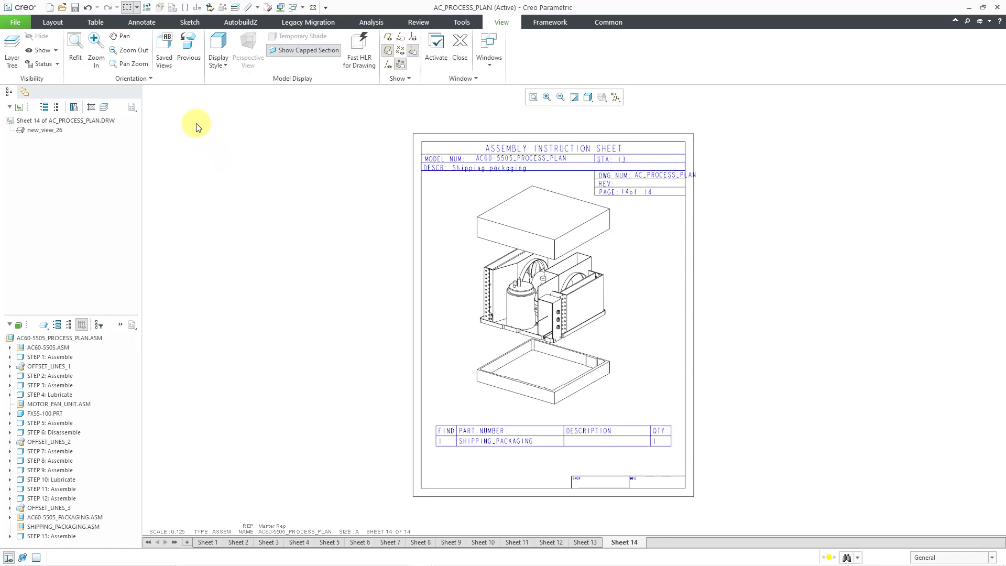
# Step: Set the process display to DASHFONT for previous components and SOLIDFONT for current components, applied to all views
pyautogui.click(55, 22)
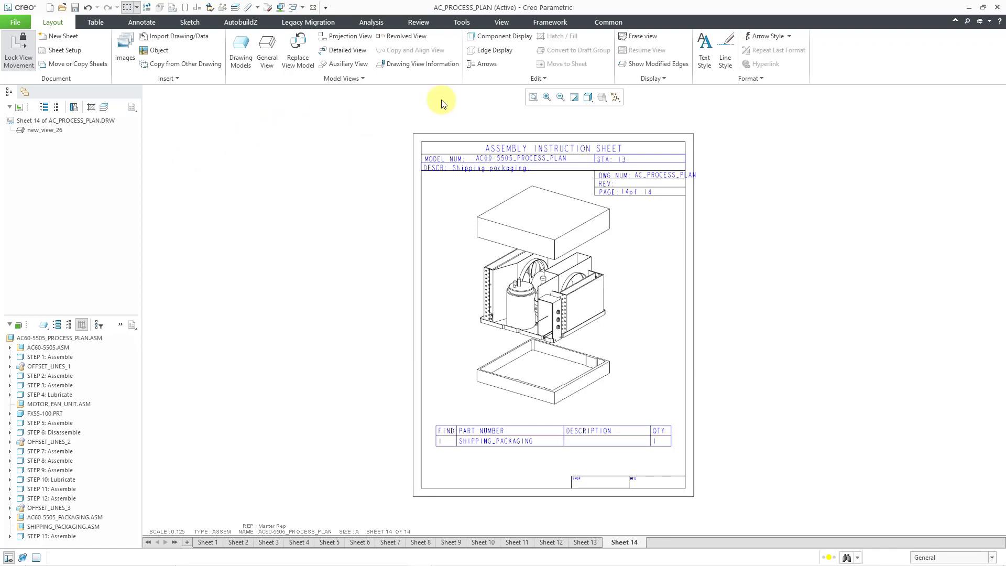
pyautogui.click(536, 78)
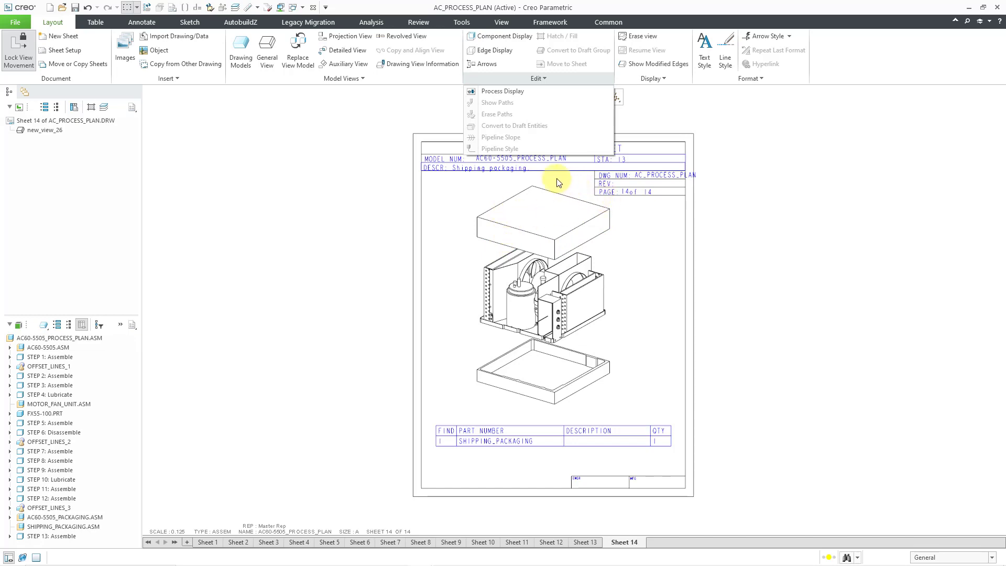
pyautogui.click(518, 92)
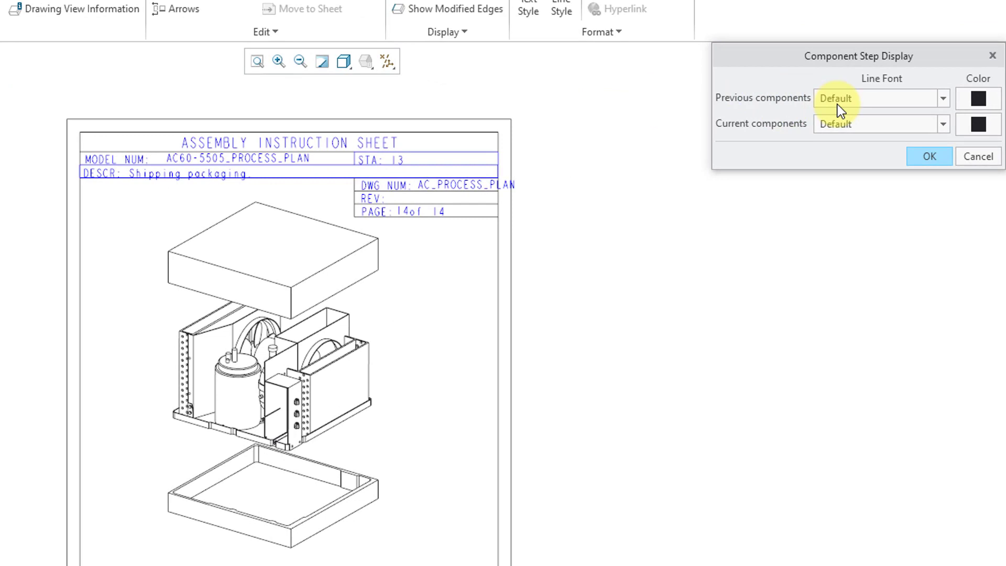
pyautogui.click(882, 98)
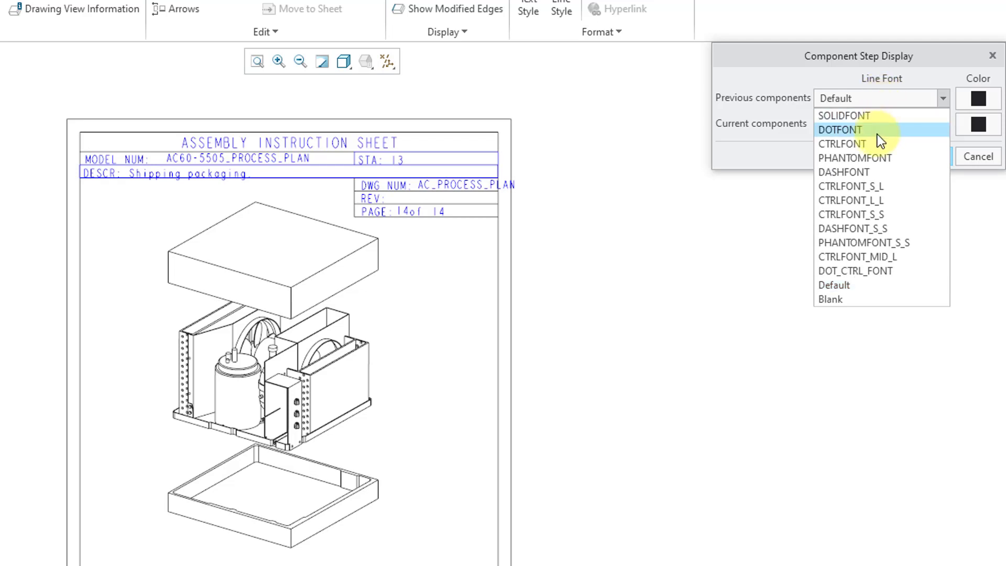
pyautogui.click(872, 172)
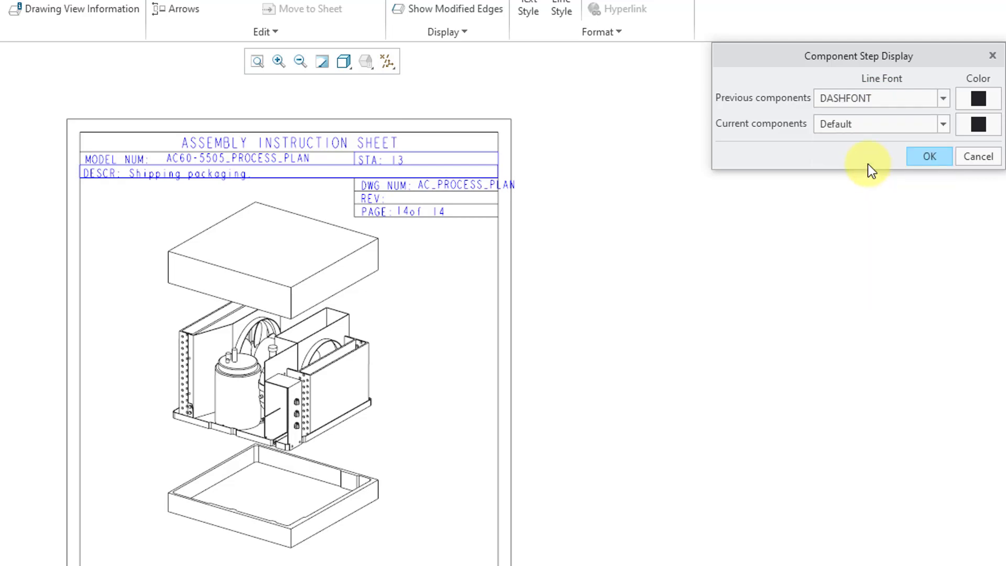
pyautogui.click(875, 126)
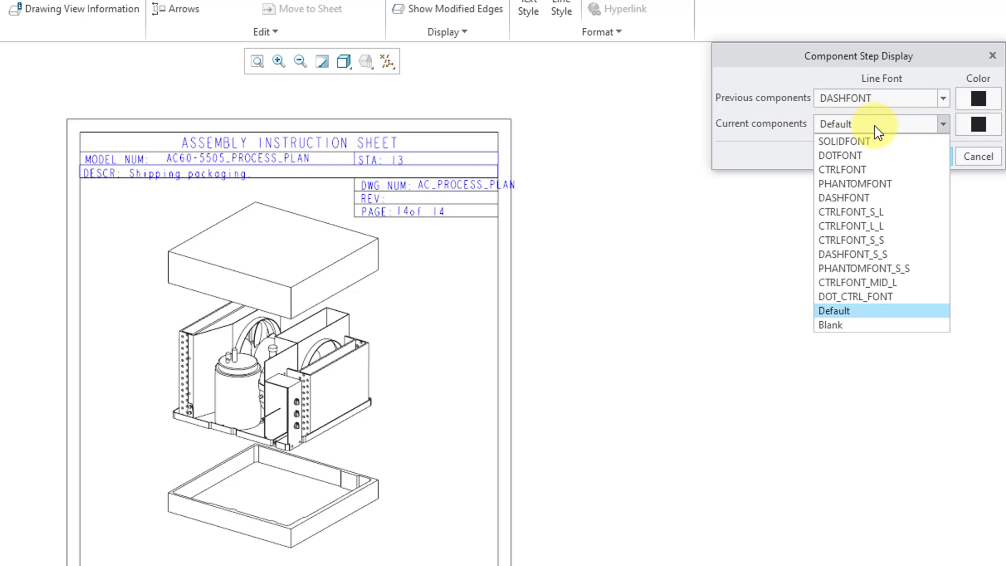
pyautogui.click(876, 140)
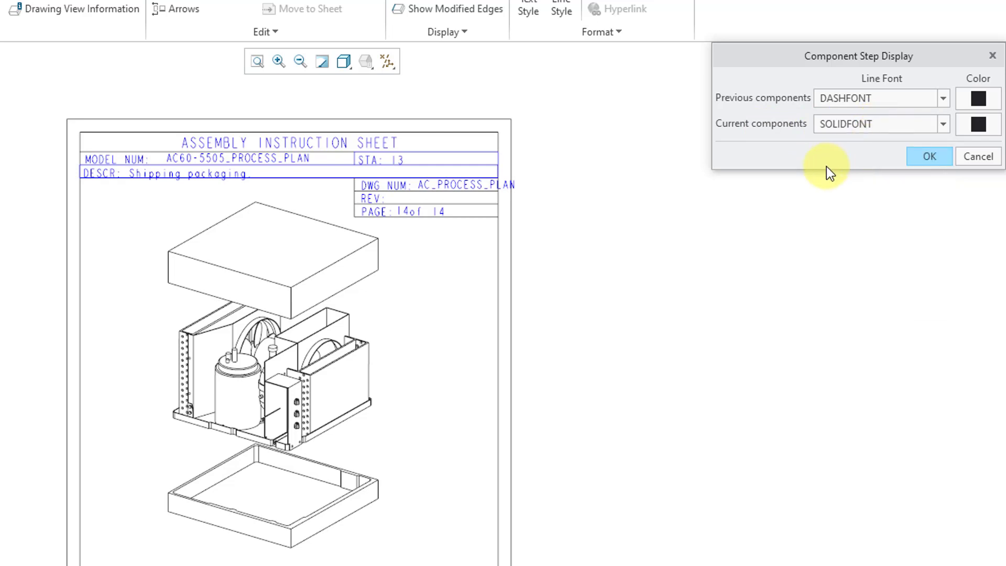
pyautogui.click(928, 163)
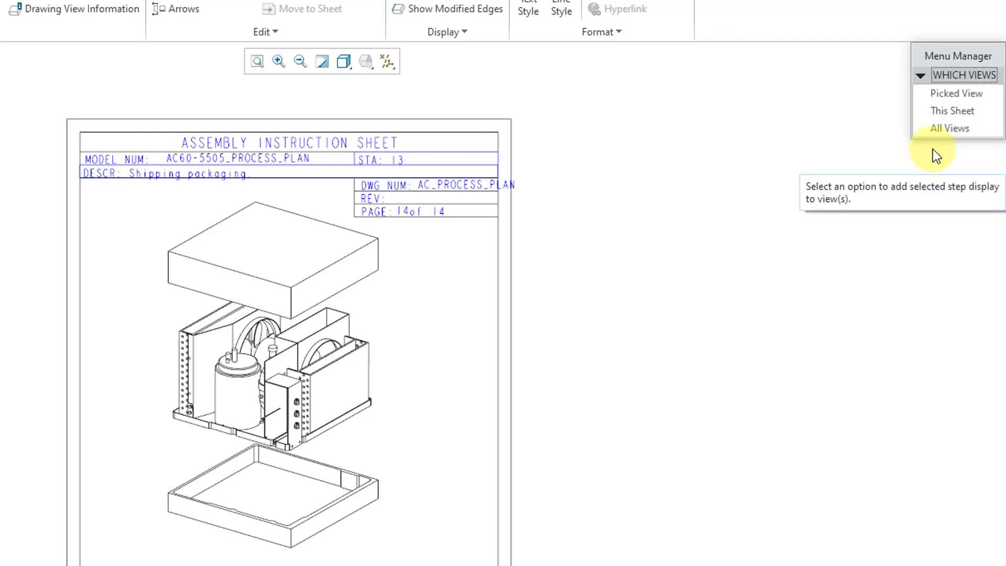
pyautogui.click(939, 131)
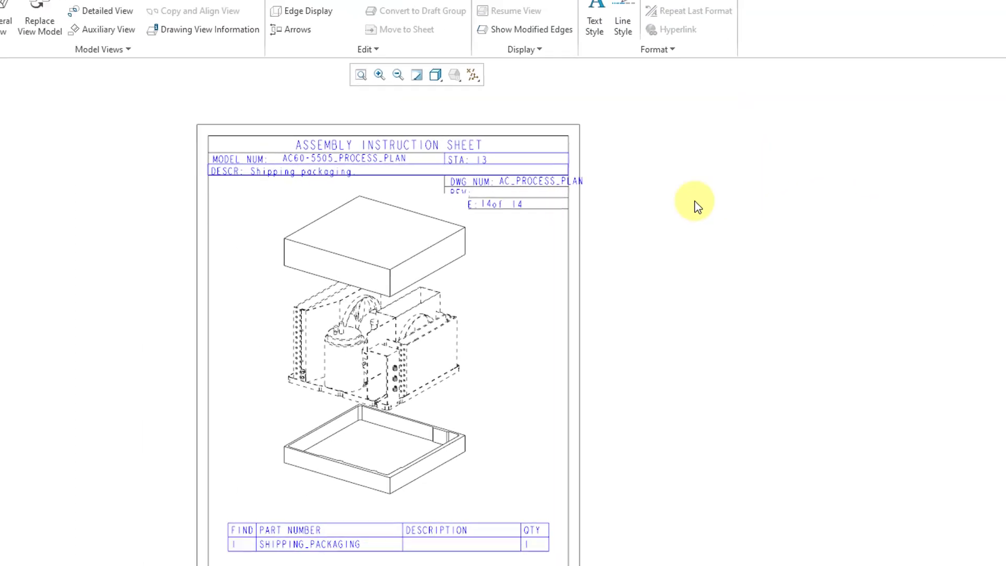
# Step: Create all BOM balloons for the shipping packaging parts table on Sheet 14
pyautogui.scroll(-3, 645, 285)
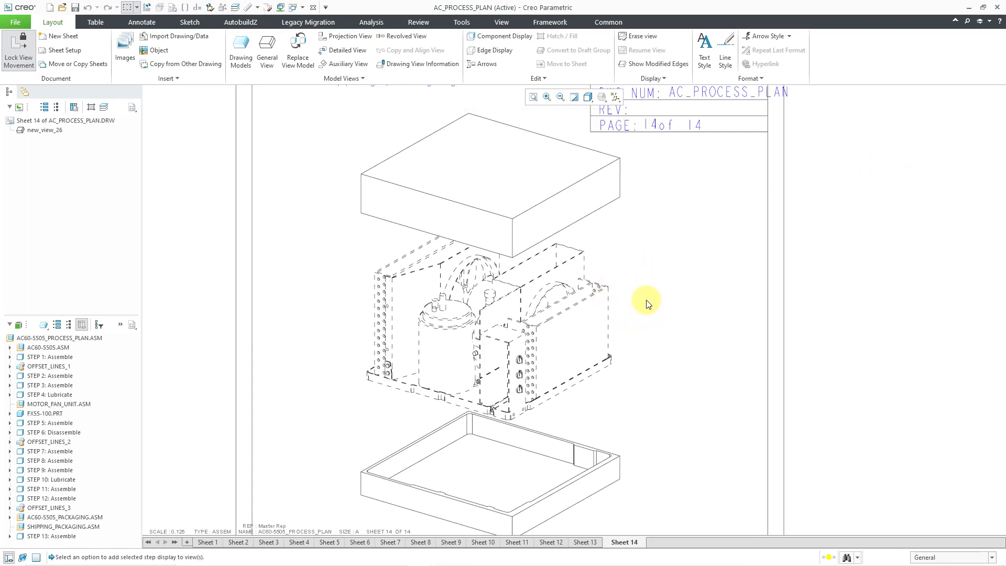
pyautogui.scroll(2, 609, 285)
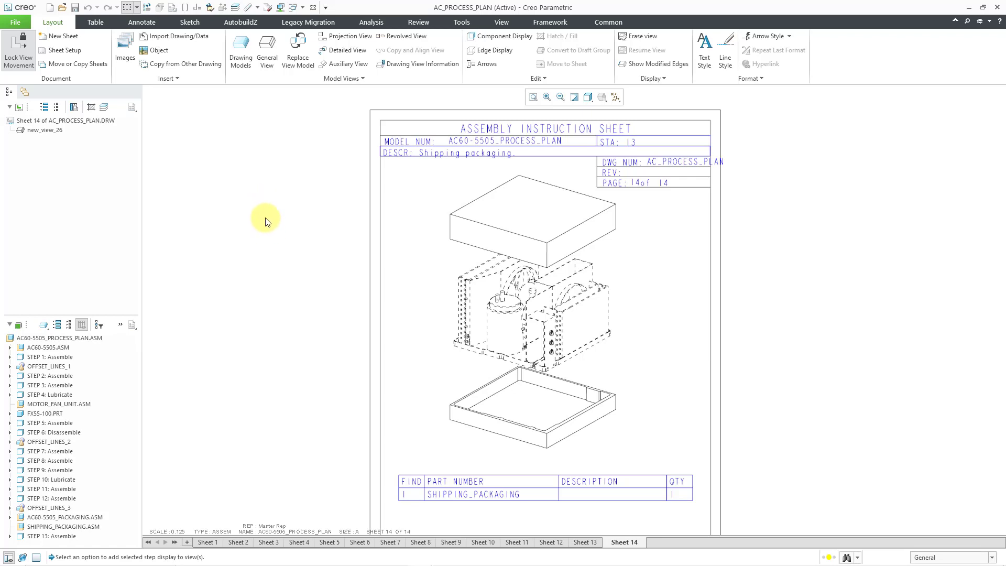
pyautogui.click(98, 22)
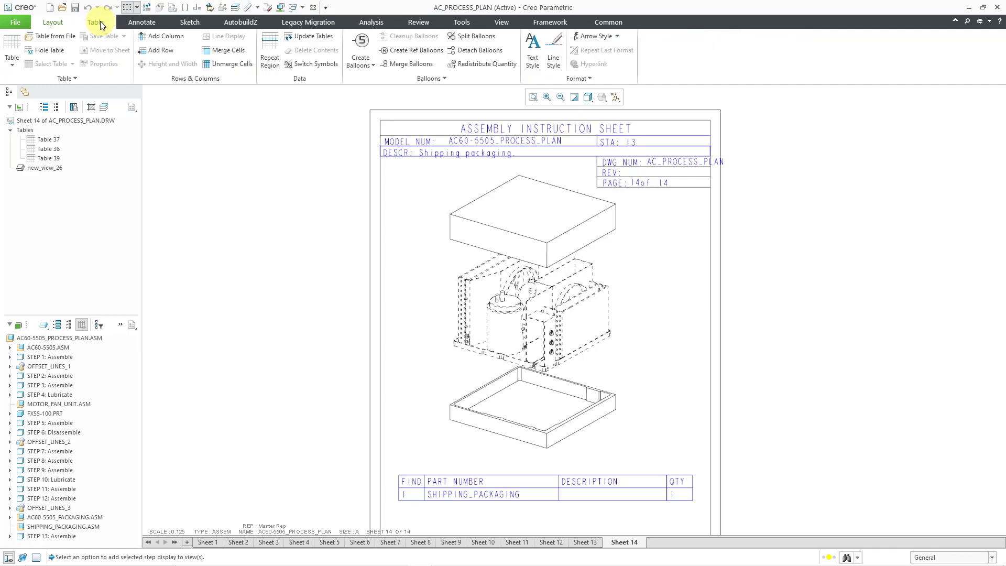
pyautogui.click(361, 61)
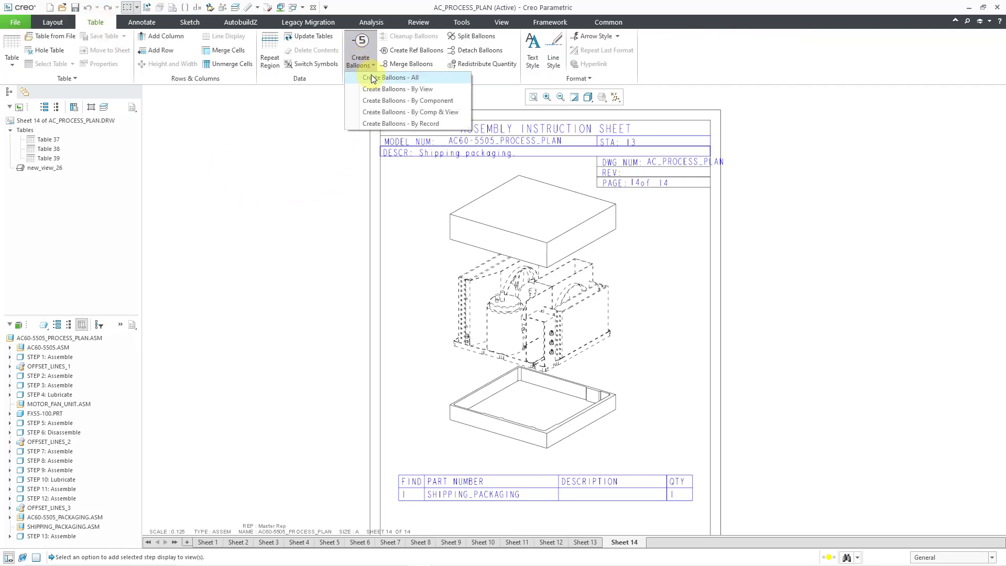
pyautogui.click(371, 77)
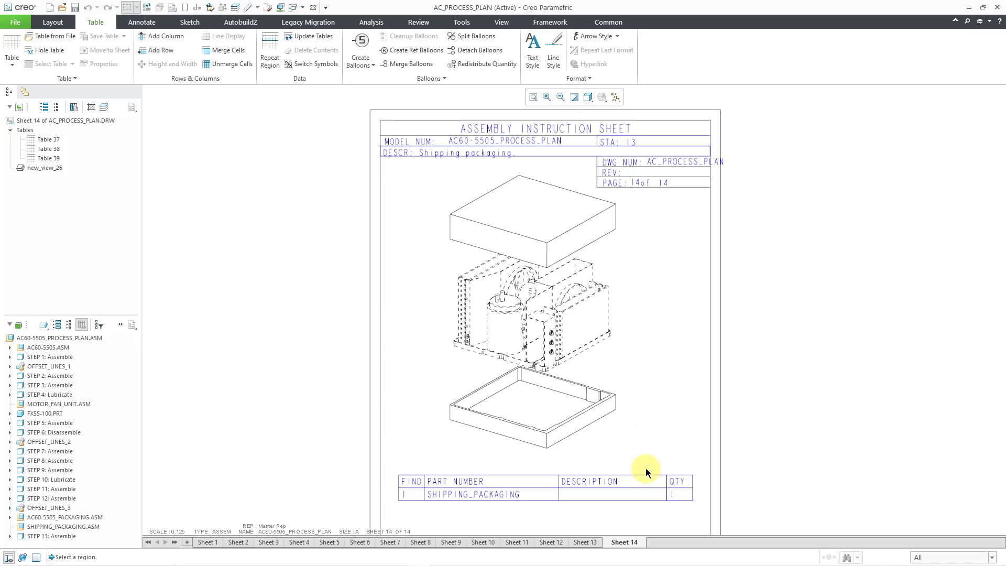
pyautogui.click(644, 494)
# Step: Create all BOM balloons from the parts table on Sheet 13
pyautogui.click(585, 542)
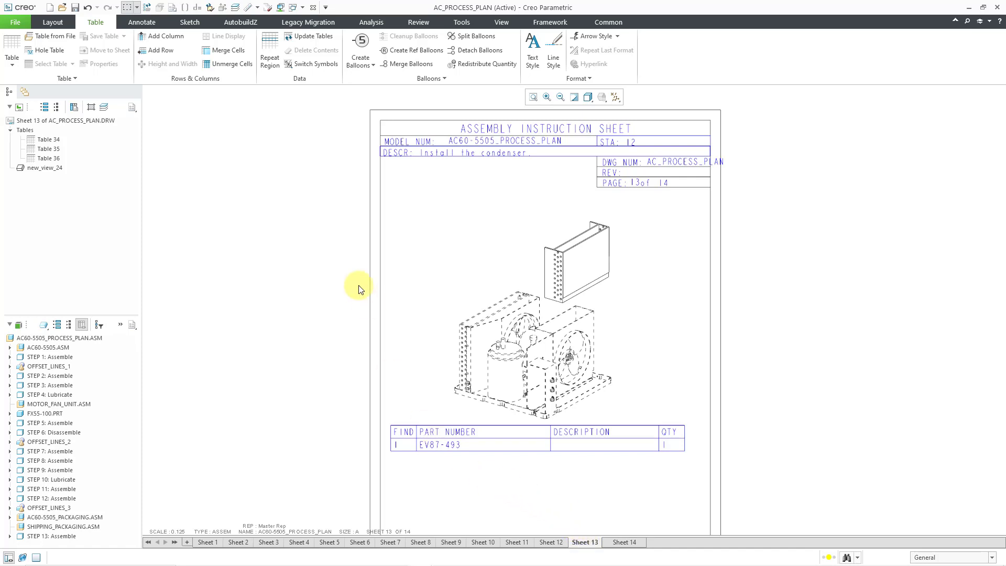
pyautogui.click(352, 48)
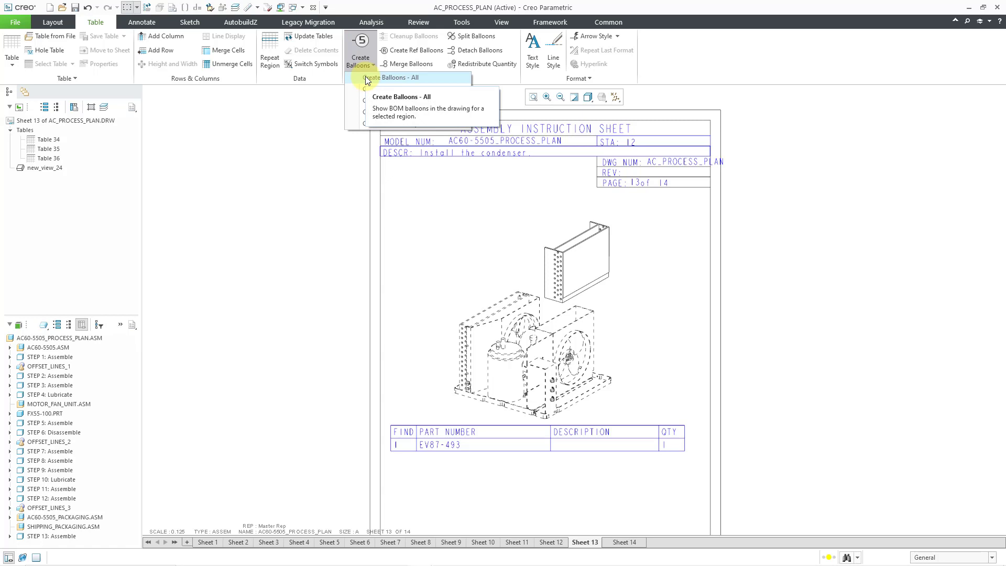
pyautogui.click(366, 77)
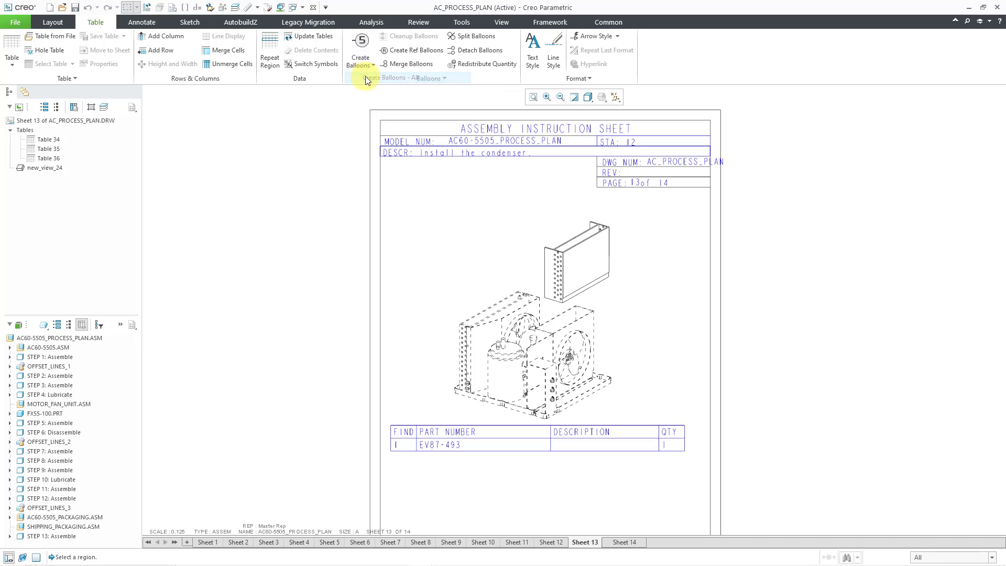
pyautogui.click(474, 447)
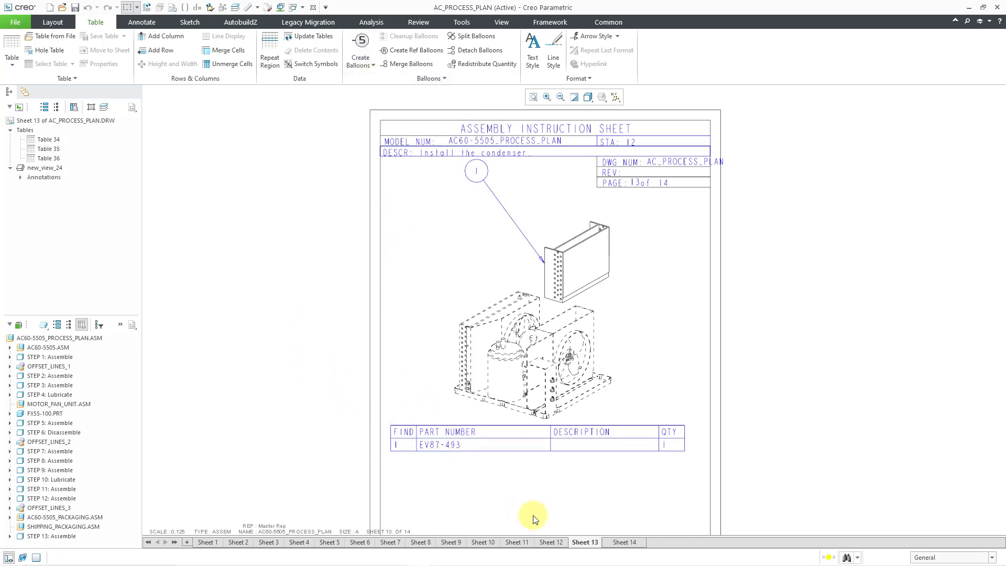
# Step: Create all BOM balloons from the evaporator fan parts table on Sheet 12
pyautogui.click(551, 543)
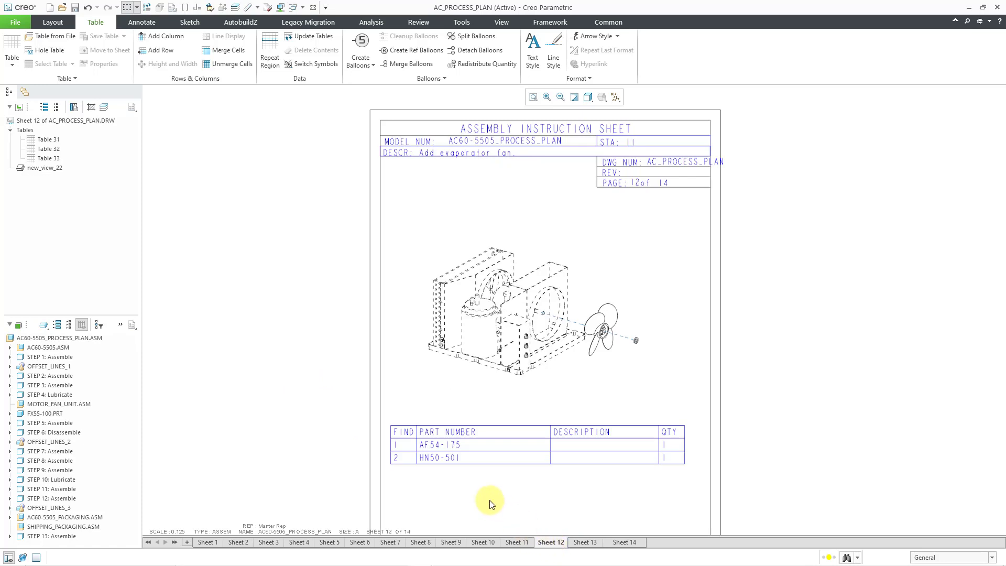
pyautogui.click(361, 62)
pyautogui.click(371, 79)
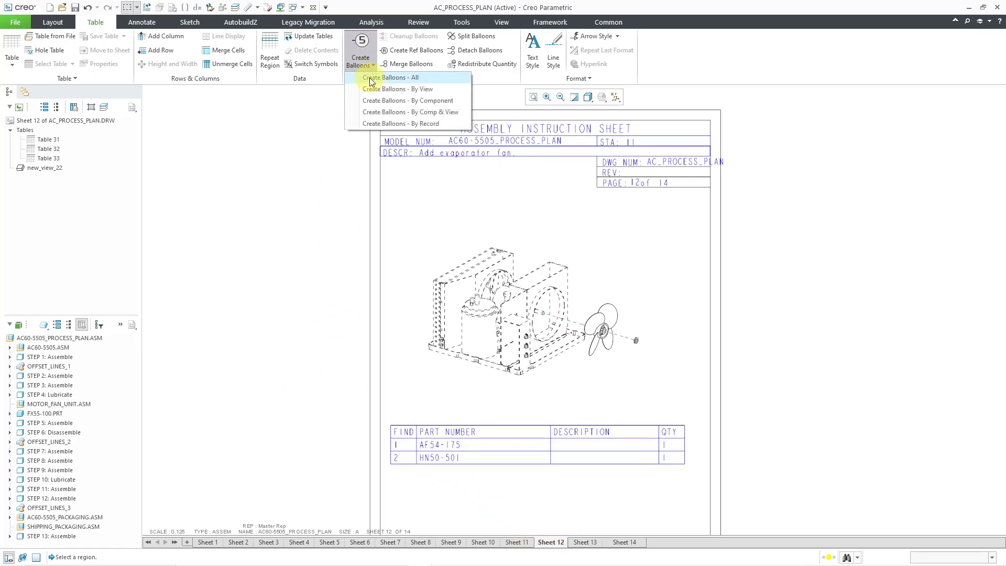
pyautogui.click(518, 456)
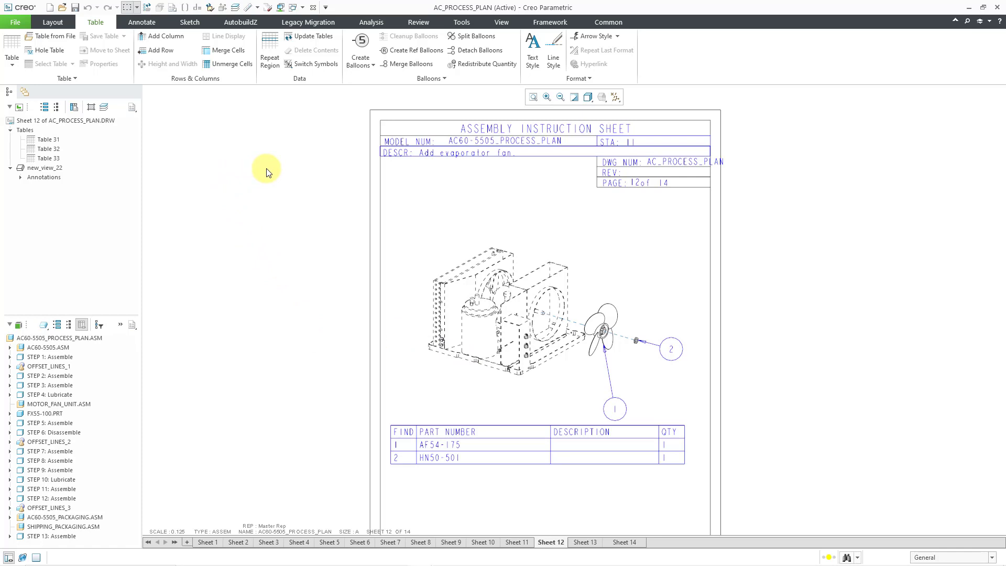
pyautogui.click(517, 542)
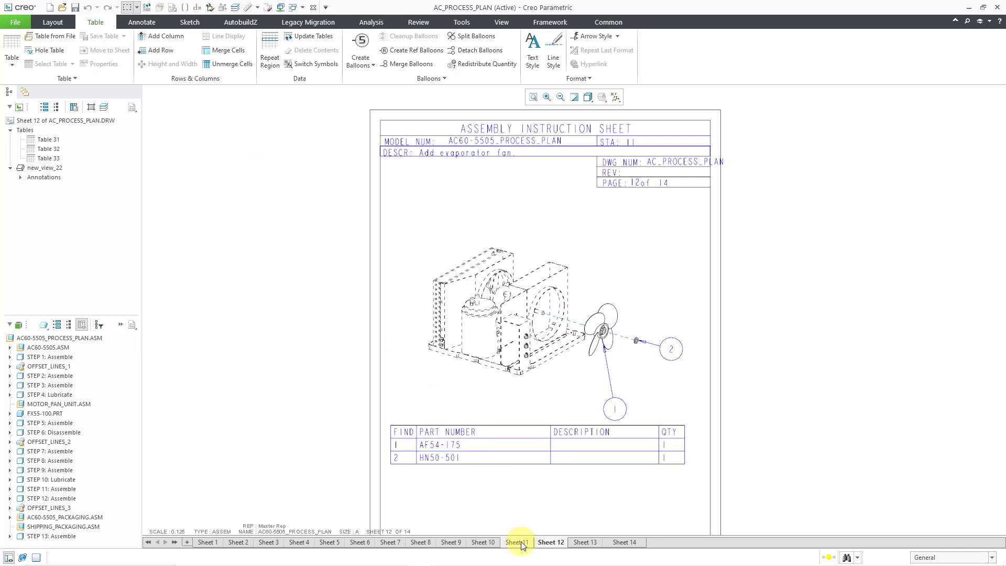
pyautogui.click(359, 61)
pyautogui.click(371, 81)
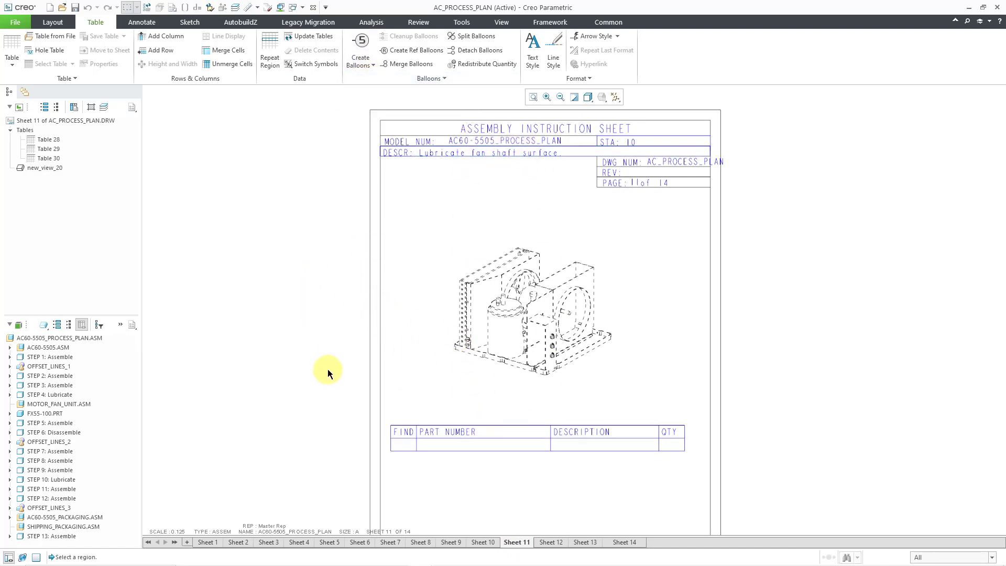
# Step: Create all BOM balloons from the condenser parts table on Sheet 10
pyautogui.click(479, 542)
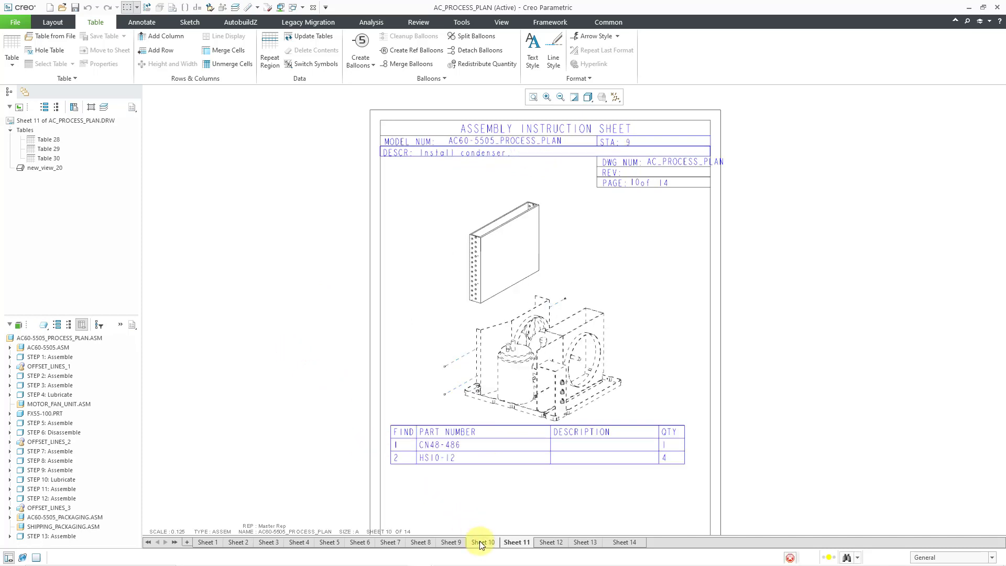
pyautogui.click(484, 460)
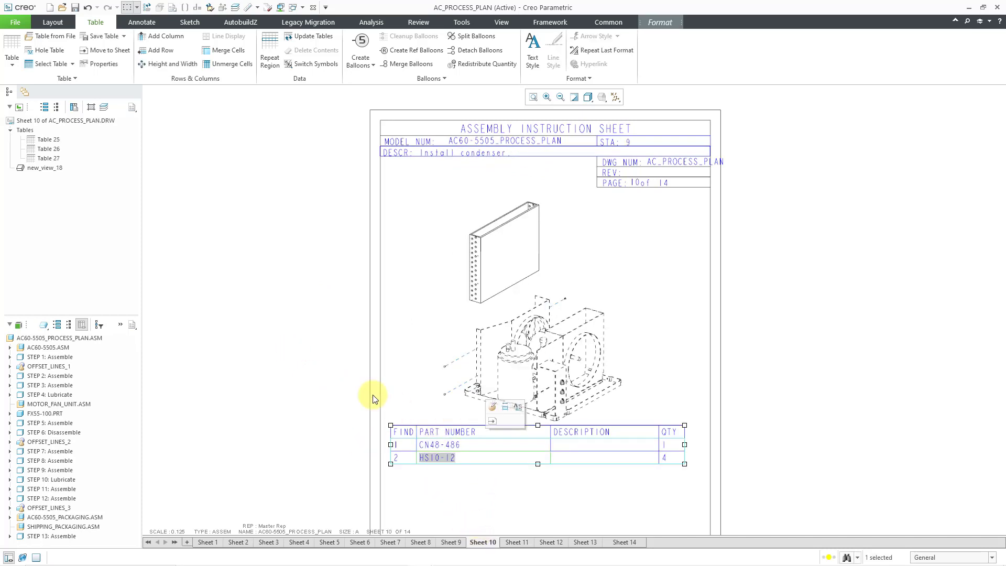
pyautogui.click(281, 309)
pyautogui.click(361, 64)
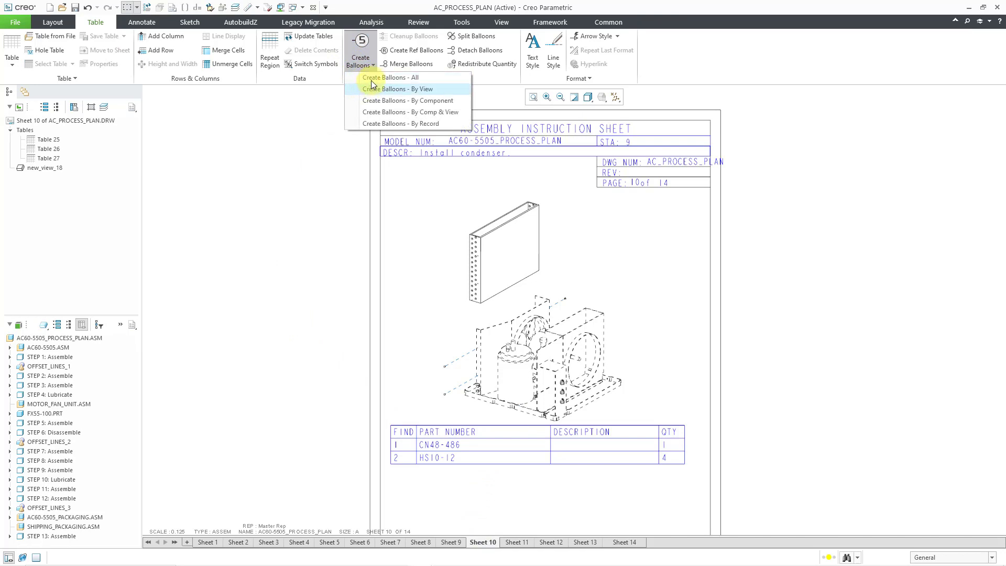
pyautogui.click(373, 82)
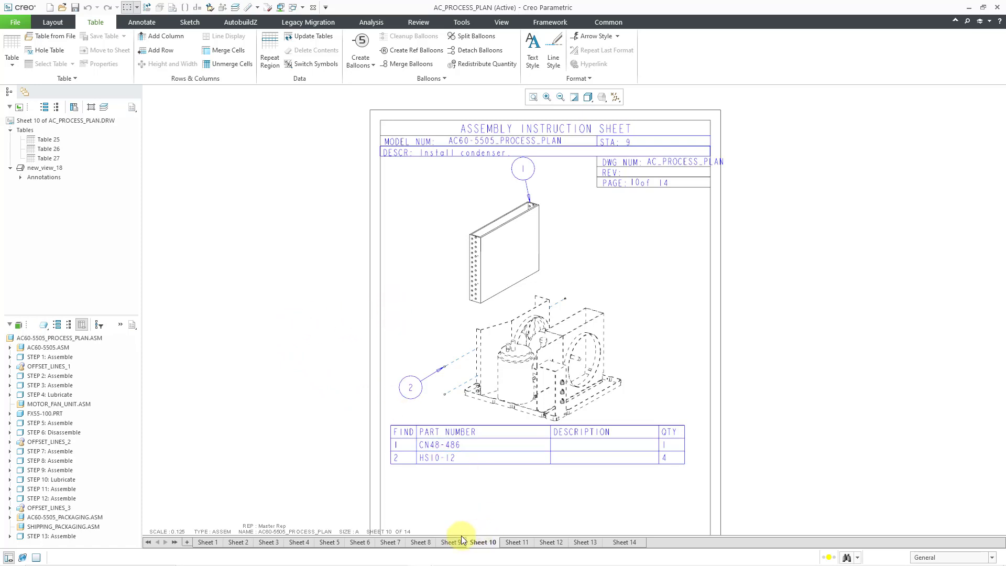
# Step: Review the step instruction sheets from Sheet 9 back to the process plan summary table on Sheet 1
pyautogui.click(448, 543)
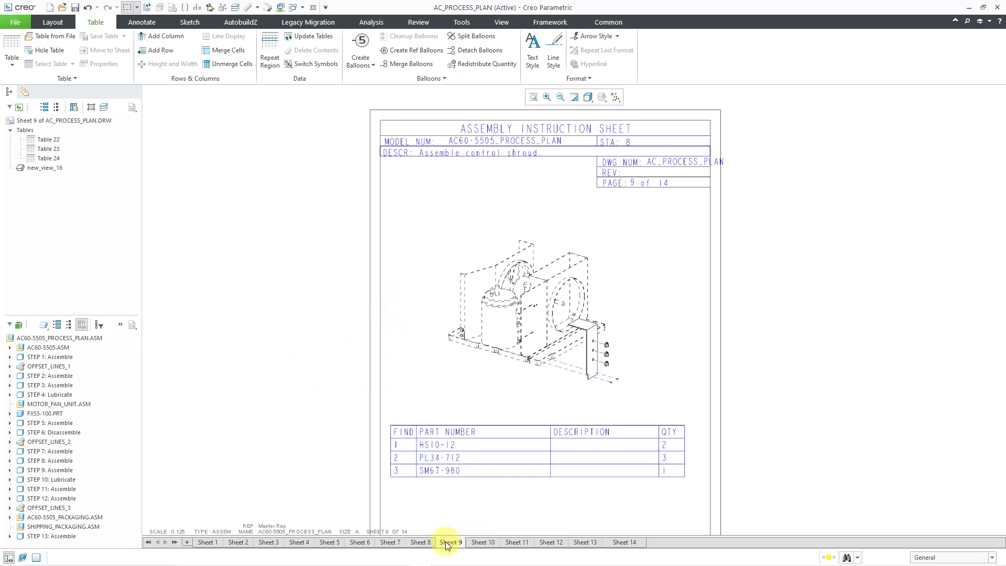
pyautogui.click(391, 543)
pyautogui.click(329, 543)
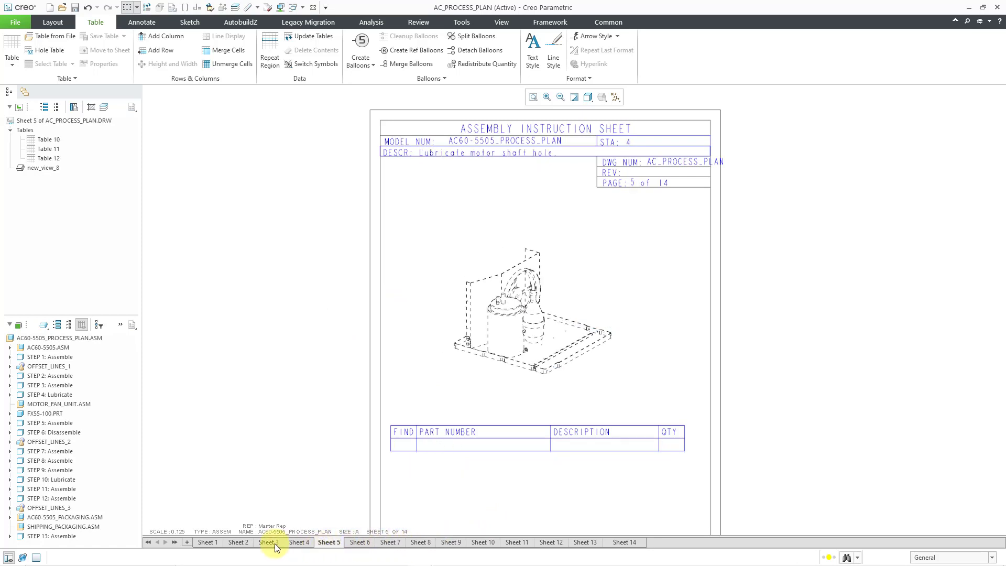
pyautogui.click(275, 543)
pyautogui.click(235, 543)
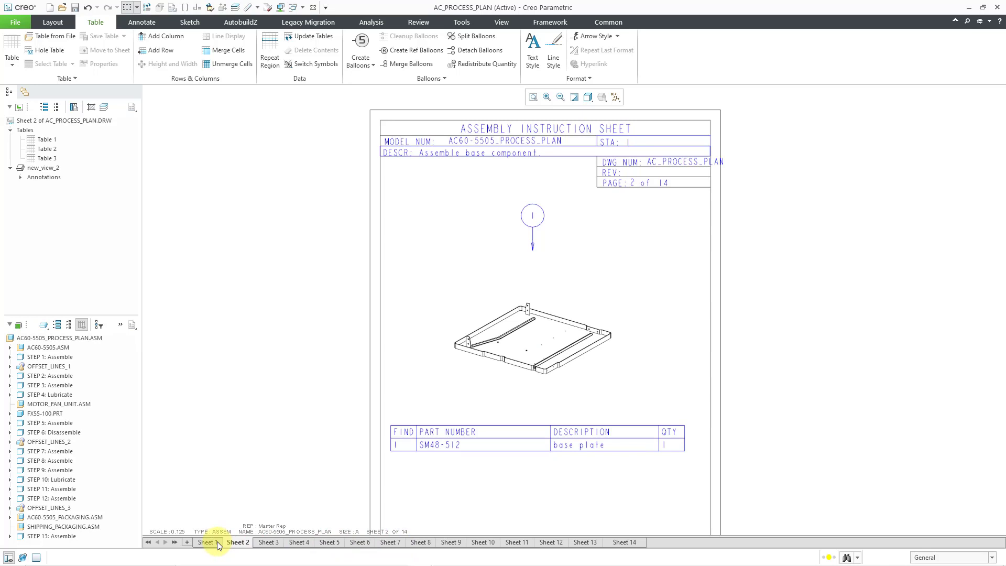
pyautogui.click(216, 542)
pyautogui.scroll(2, 583, 216)
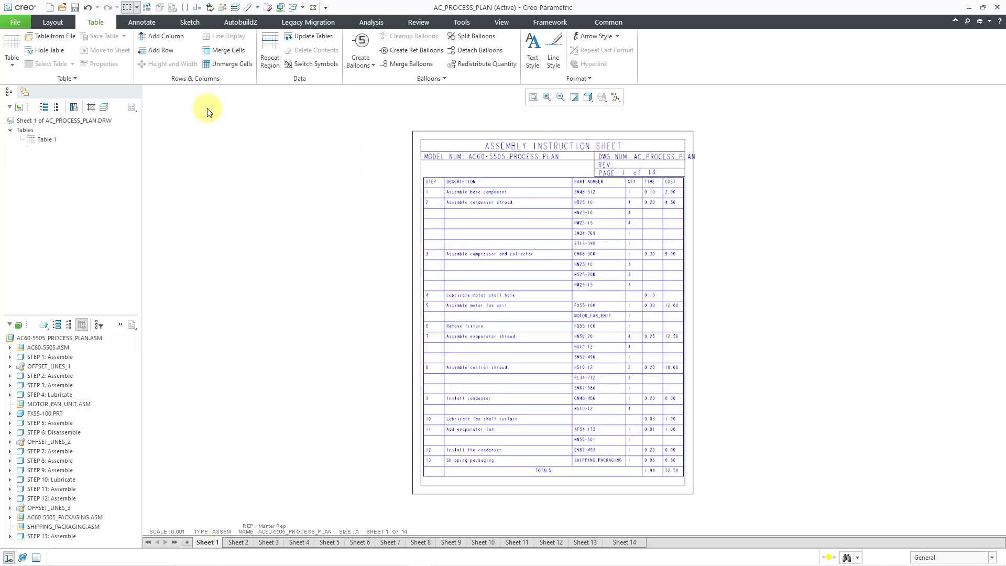
# Step: Examine the print setup for the process plan drawing and close it without printing
pyautogui.click(20, 24)
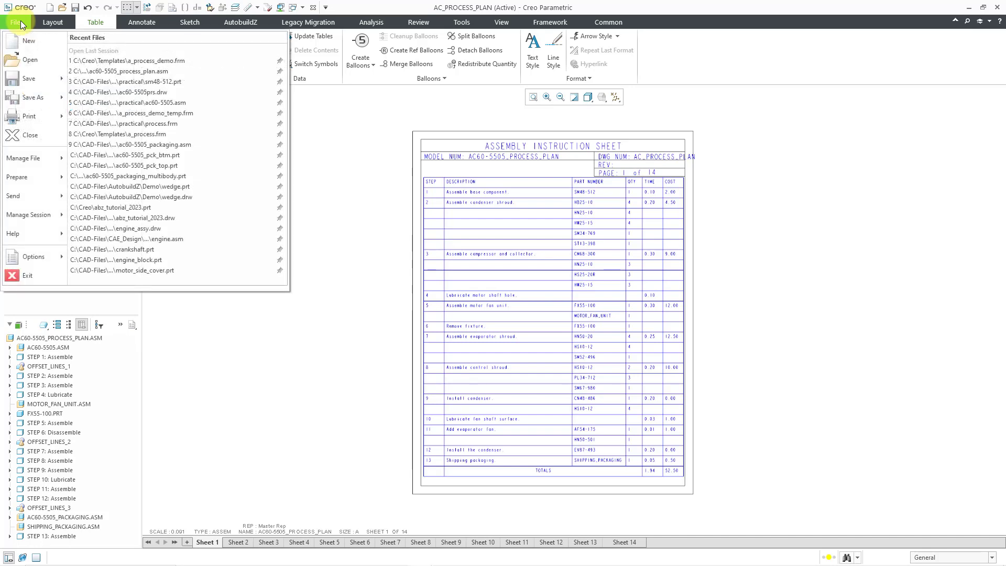
pyautogui.moveTo(36, 112)
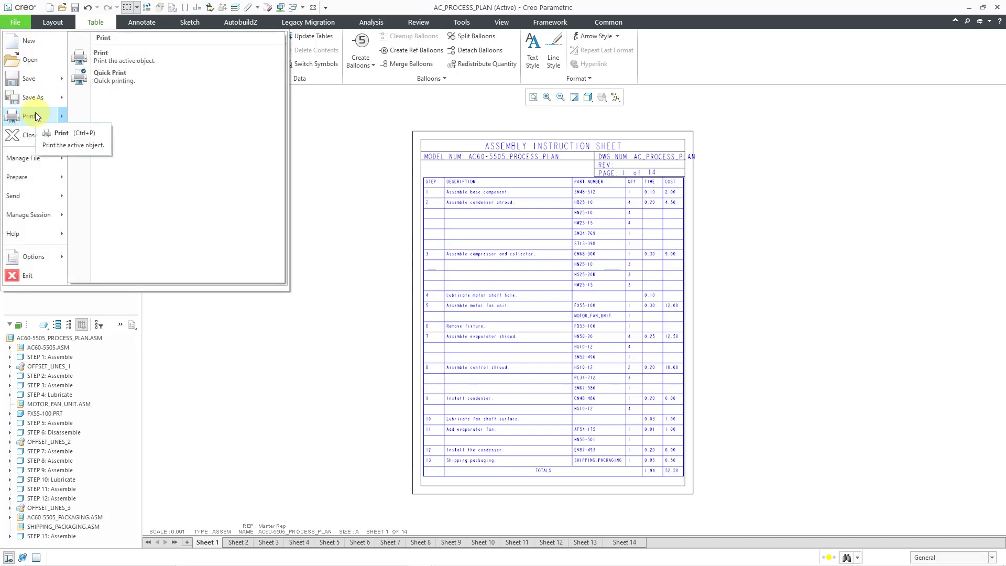
pyautogui.click(127, 54)
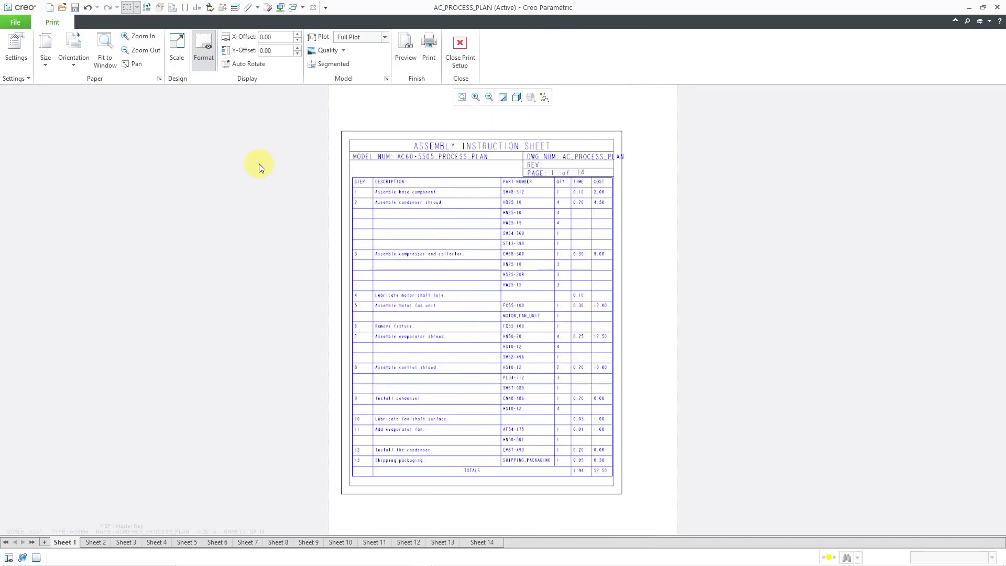
pyautogui.click(461, 68)
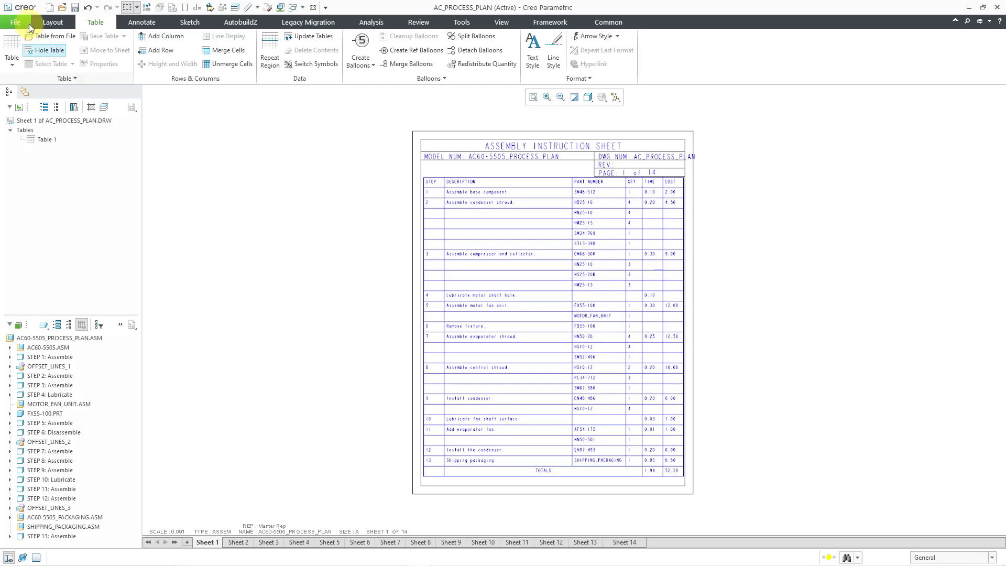
# Step: Examine the file formats available for saving a copy of the drawing, and cancel without saving
pyautogui.click(20, 19)
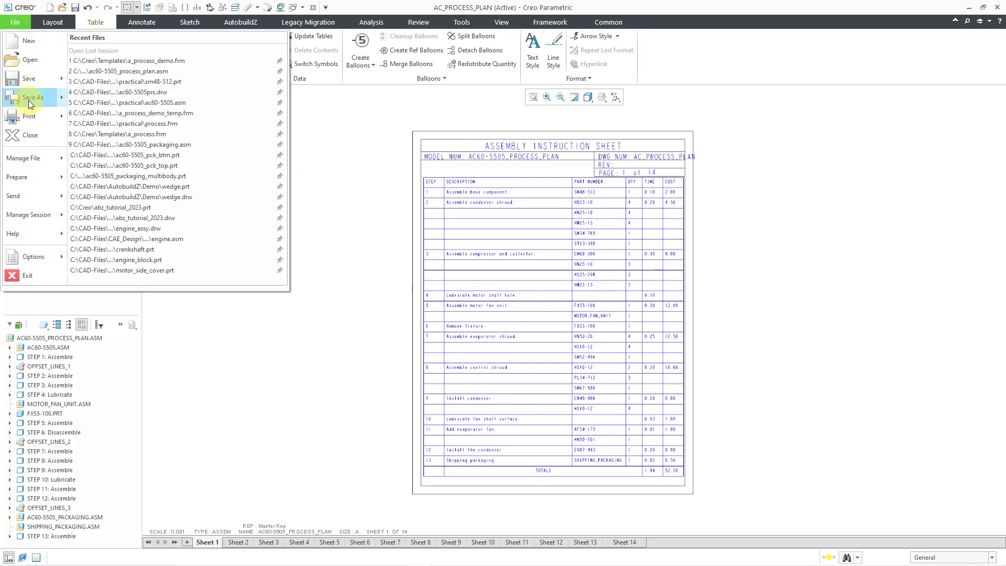
pyautogui.moveTo(28, 99)
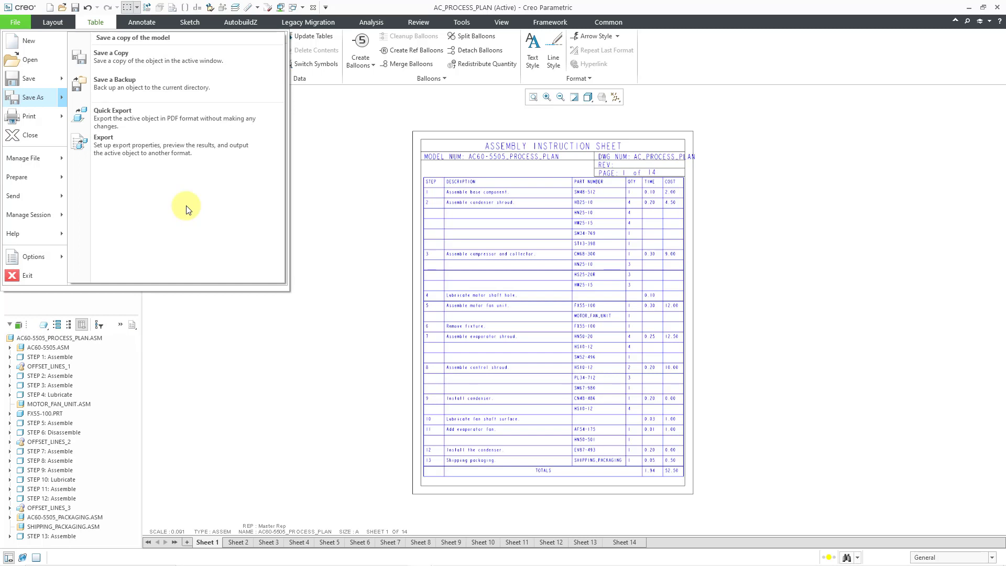
pyautogui.click(181, 60)
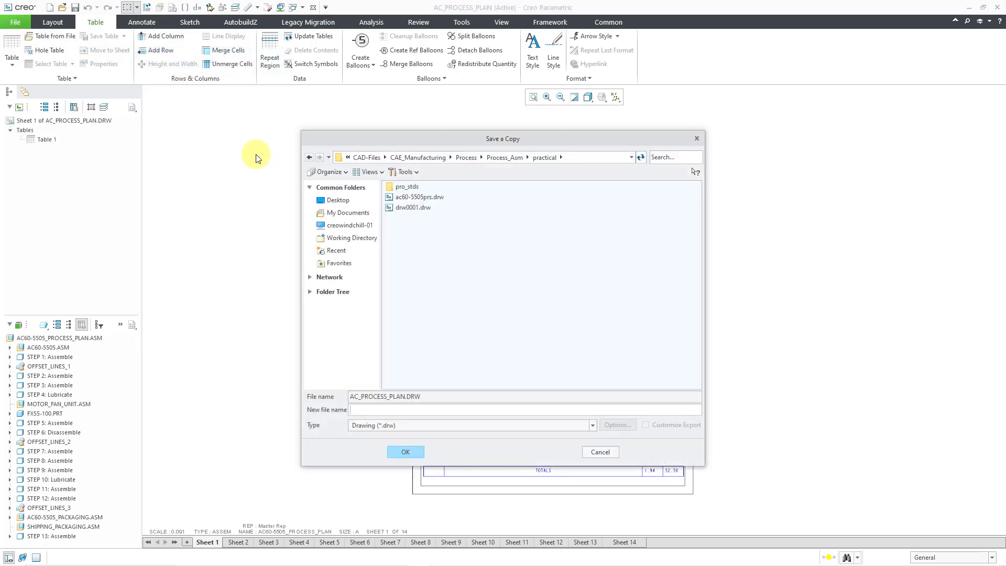
pyautogui.click(461, 425)
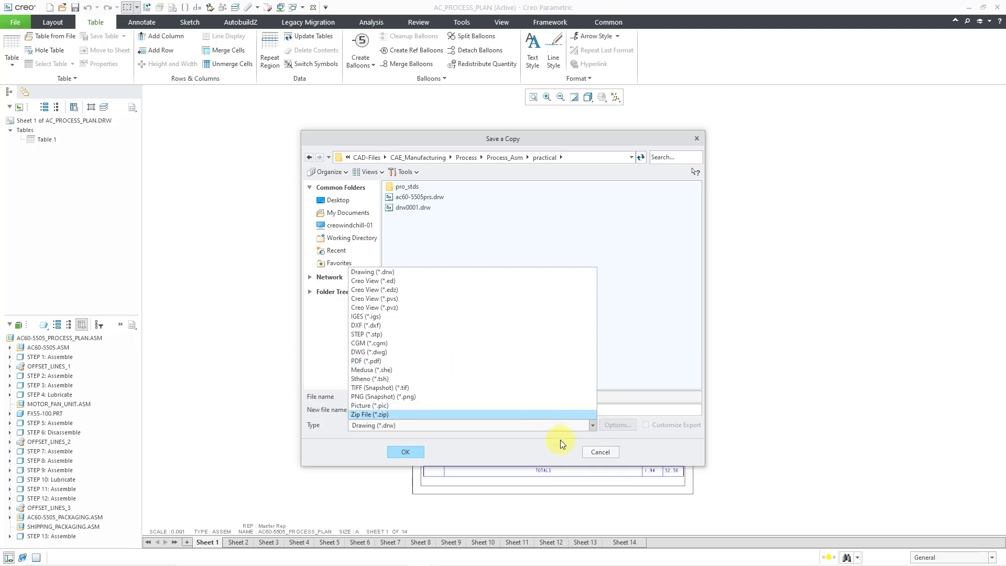
pyautogui.click(588, 453)
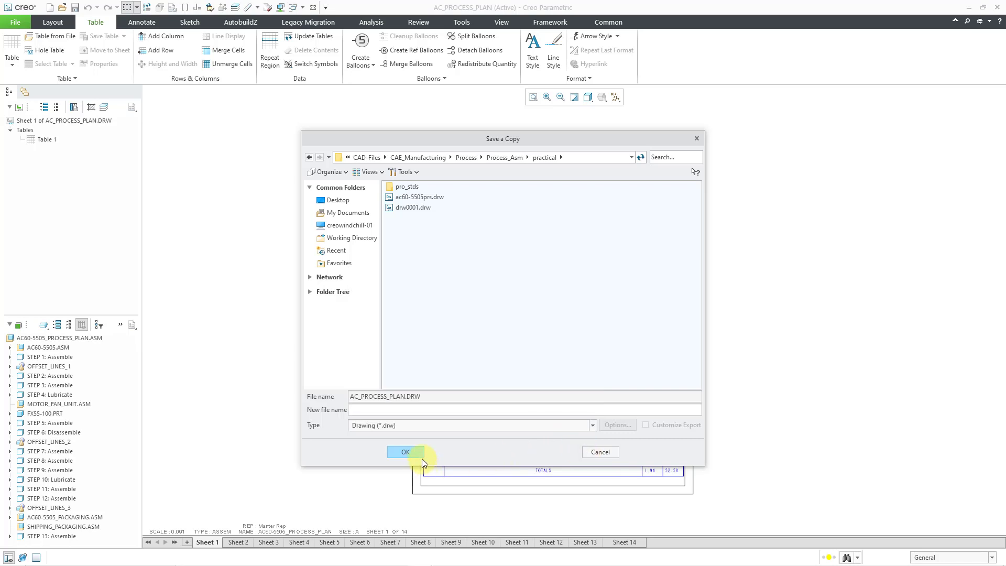
pyautogui.click(602, 452)
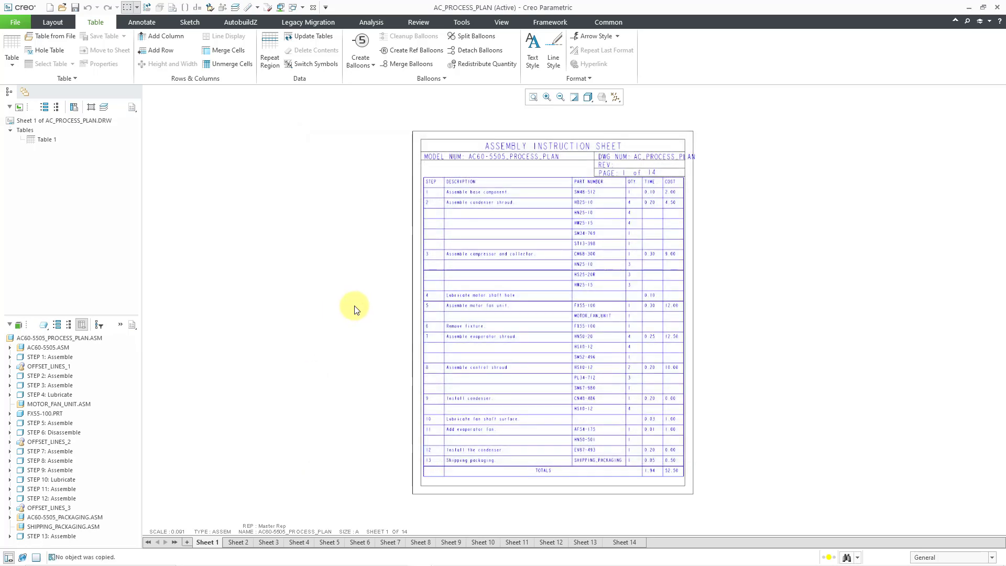